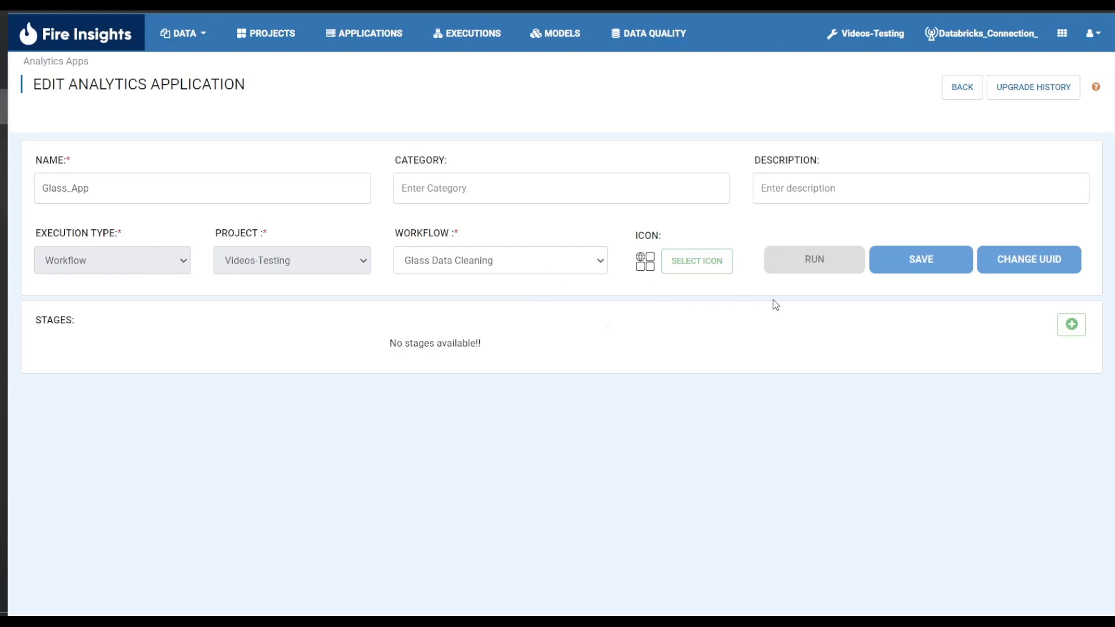
Add a Parameters stage named Select Stage to the application.
click(1071, 324)
click(574, 104)
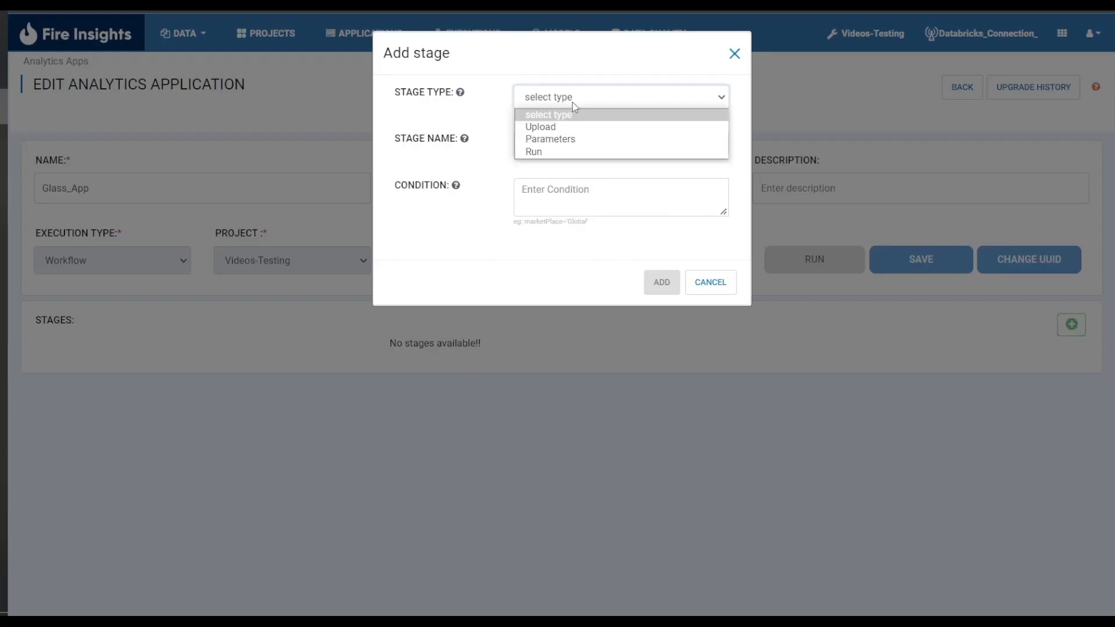
click(597, 142)
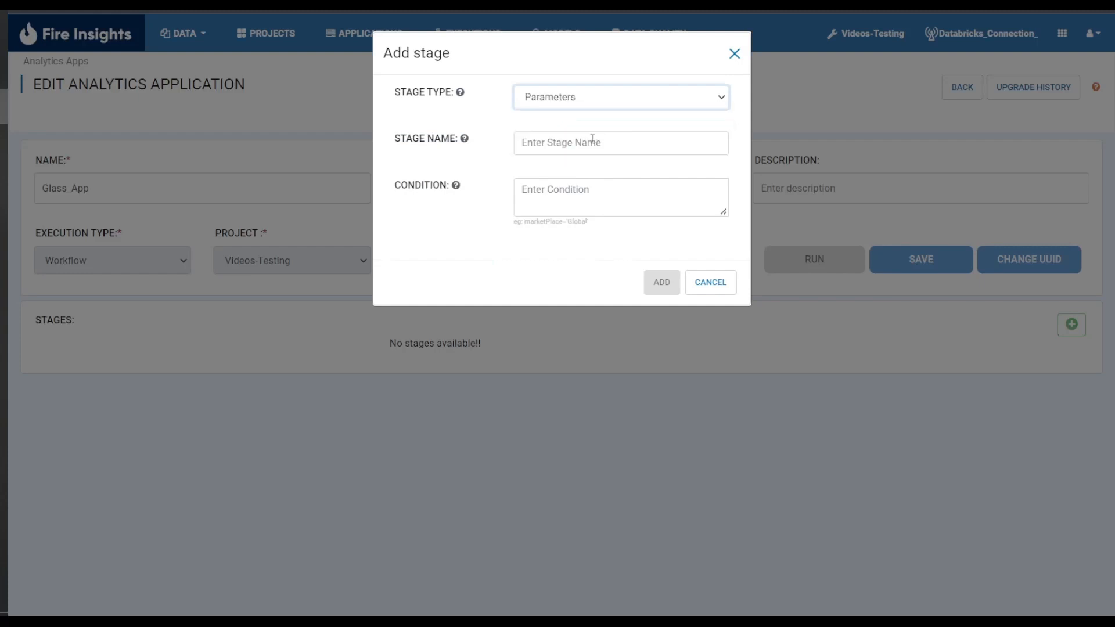
click(584, 142)
text(Select Stage)
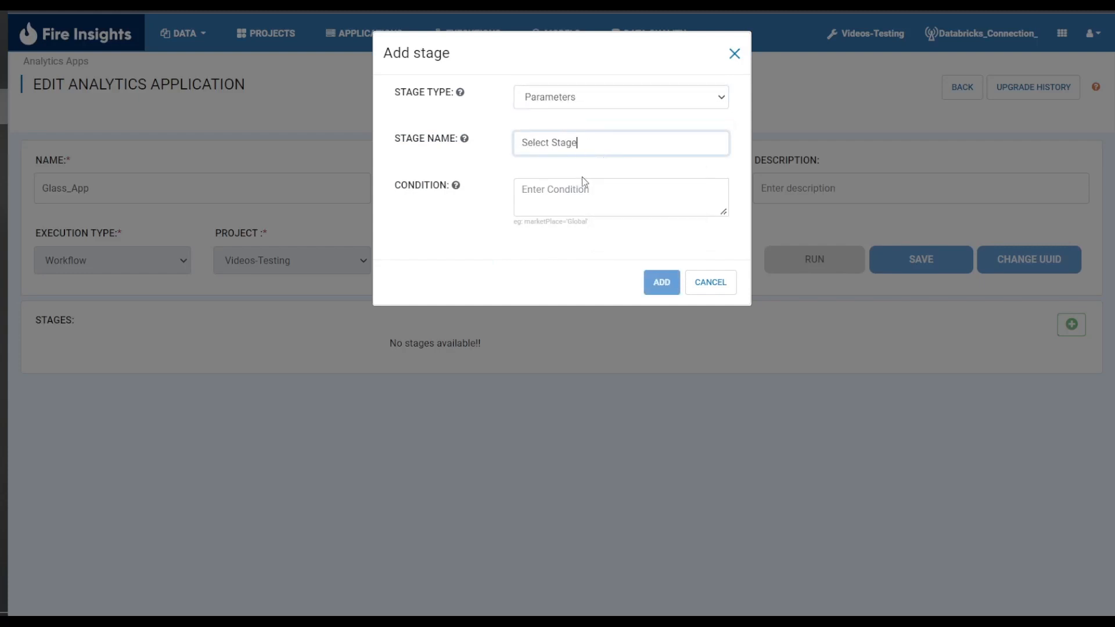
click(665, 283)
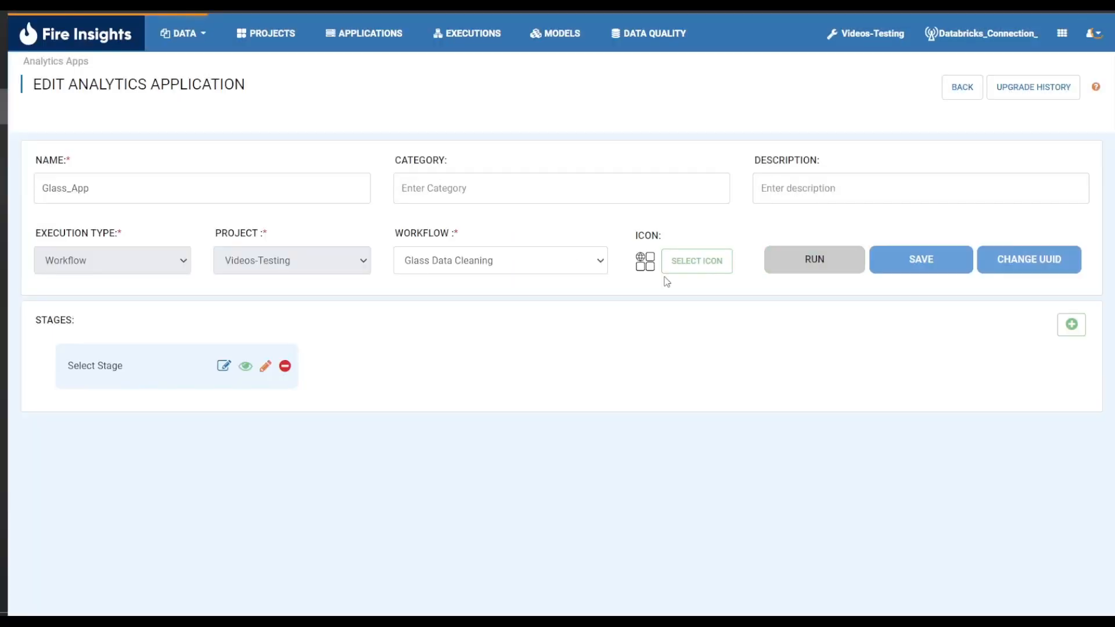
Open the Select Stage form for editing and add a panel titled Select a Stage to Run.
click(265, 366)
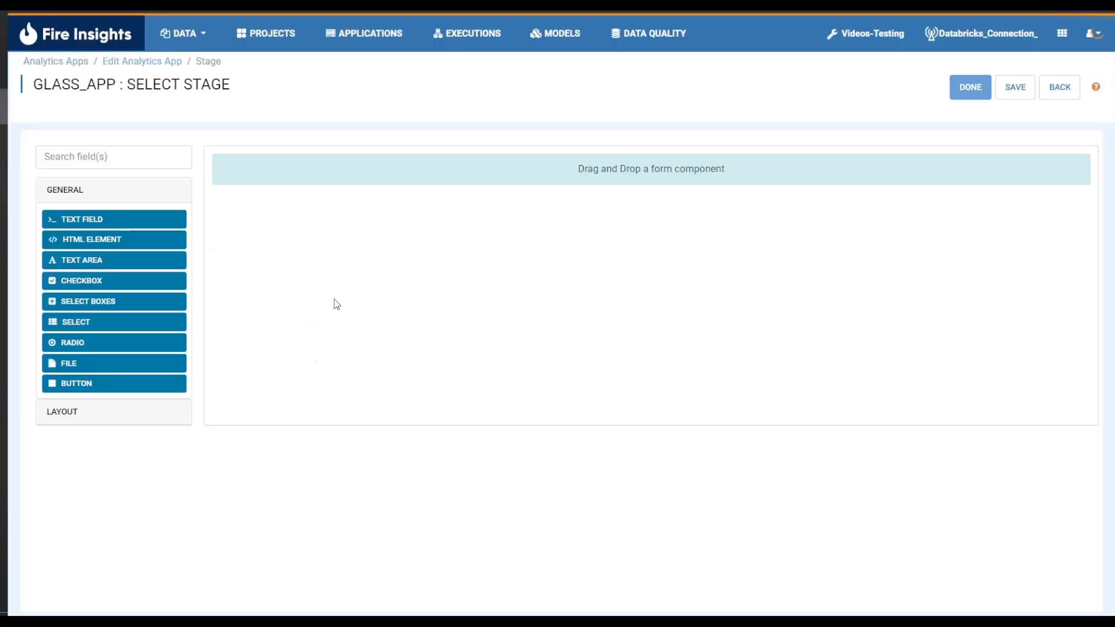
click(99, 410)
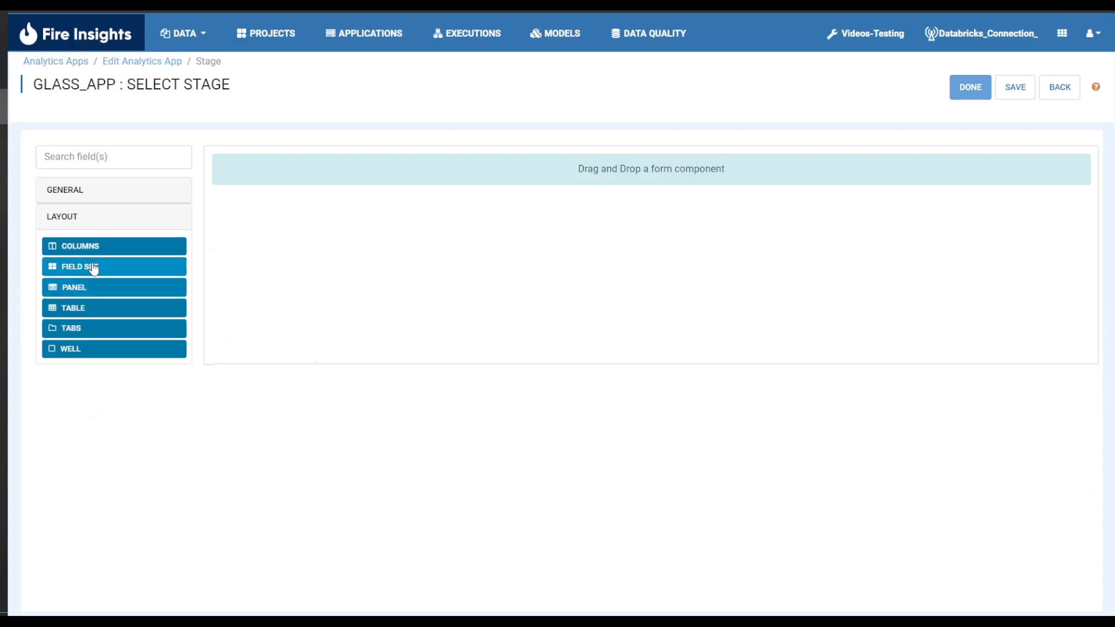
drag(99, 289, 556, 191)
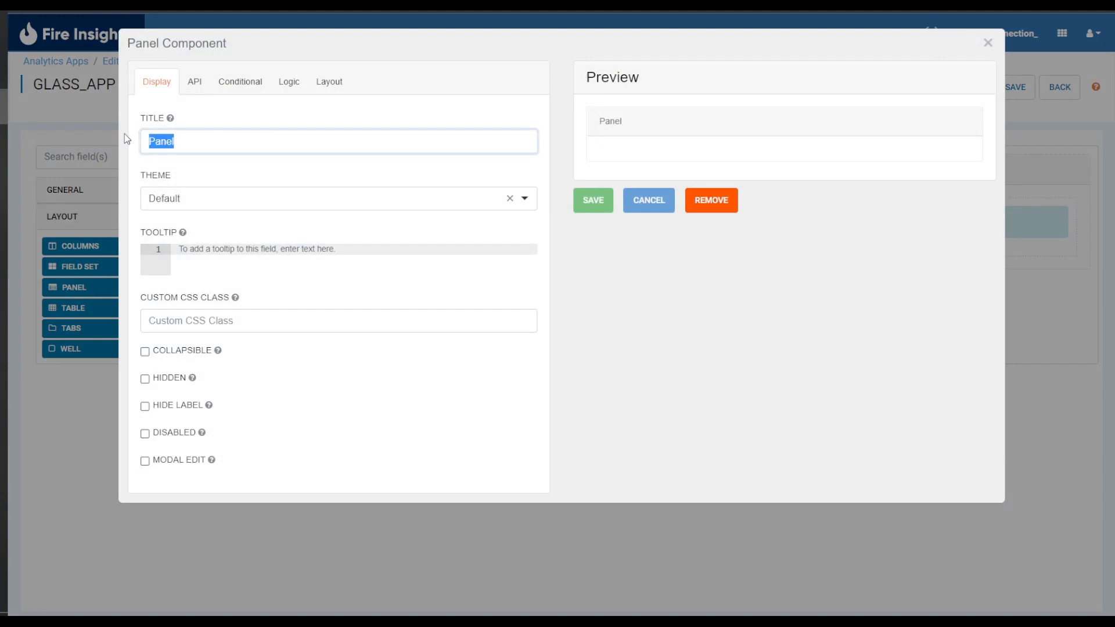
drag(175, 141, 129, 139)
text(Select a Stage to Run)
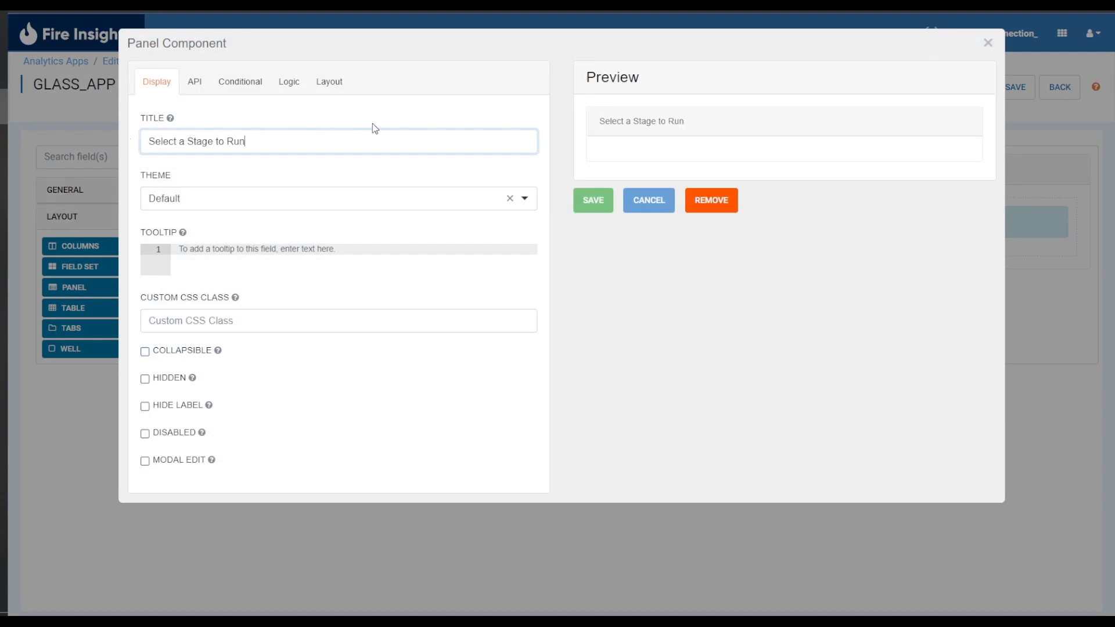
click(593, 200)
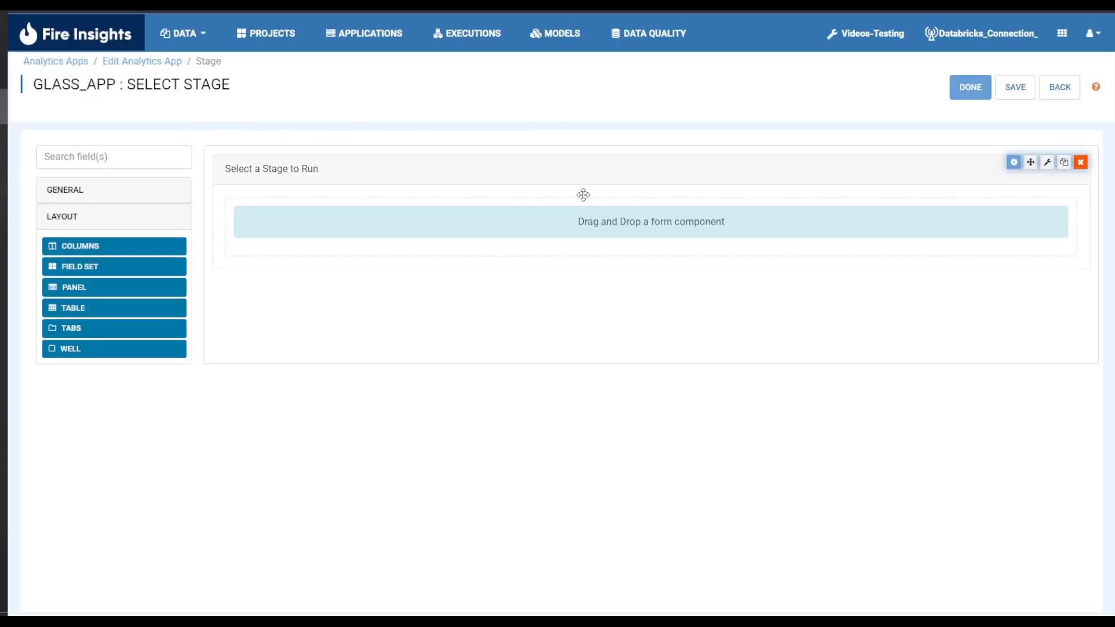
Add a two-column layout inside the panel with its default settings.
drag(99, 248, 572, 250)
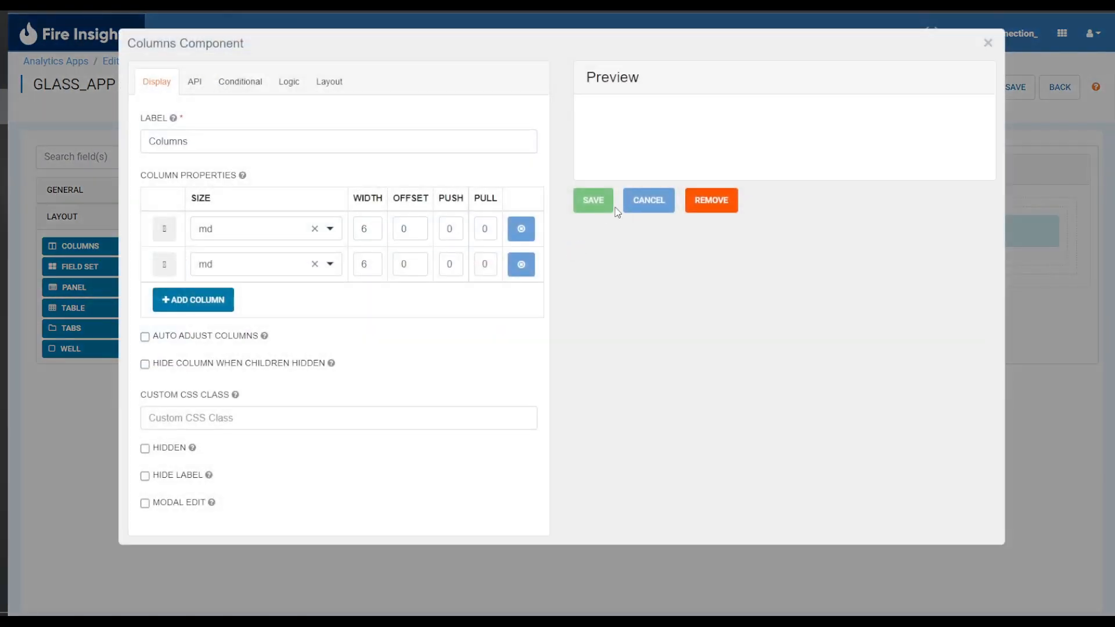
click(601, 202)
Place a radio component in the left column and label it Select Stage.
click(109, 191)
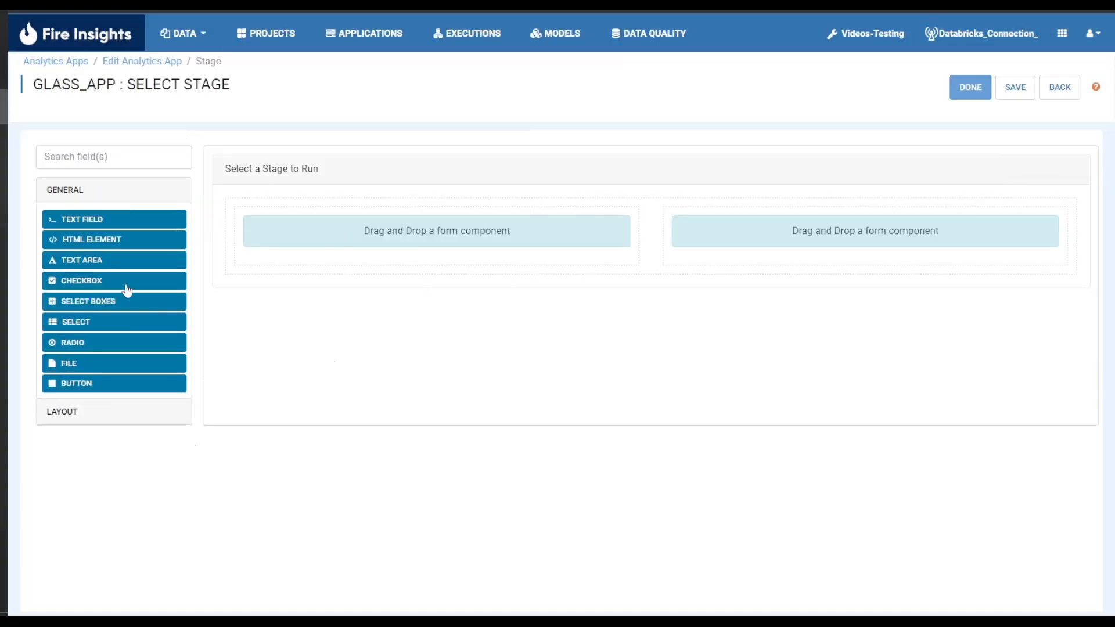
drag(110, 343, 366, 246)
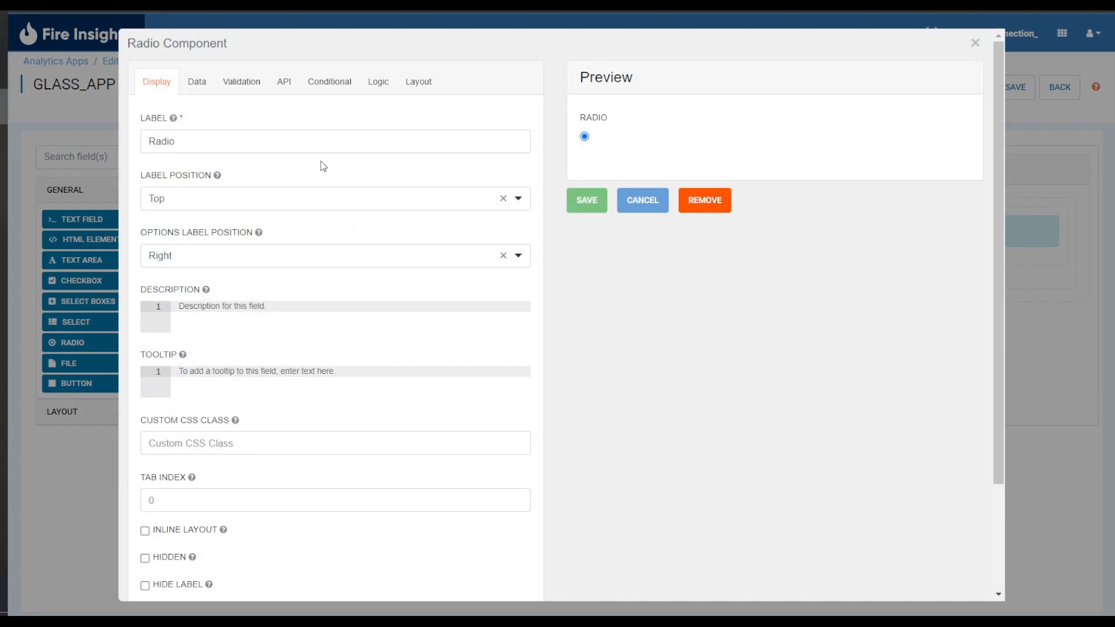
drag(256, 140, 124, 144)
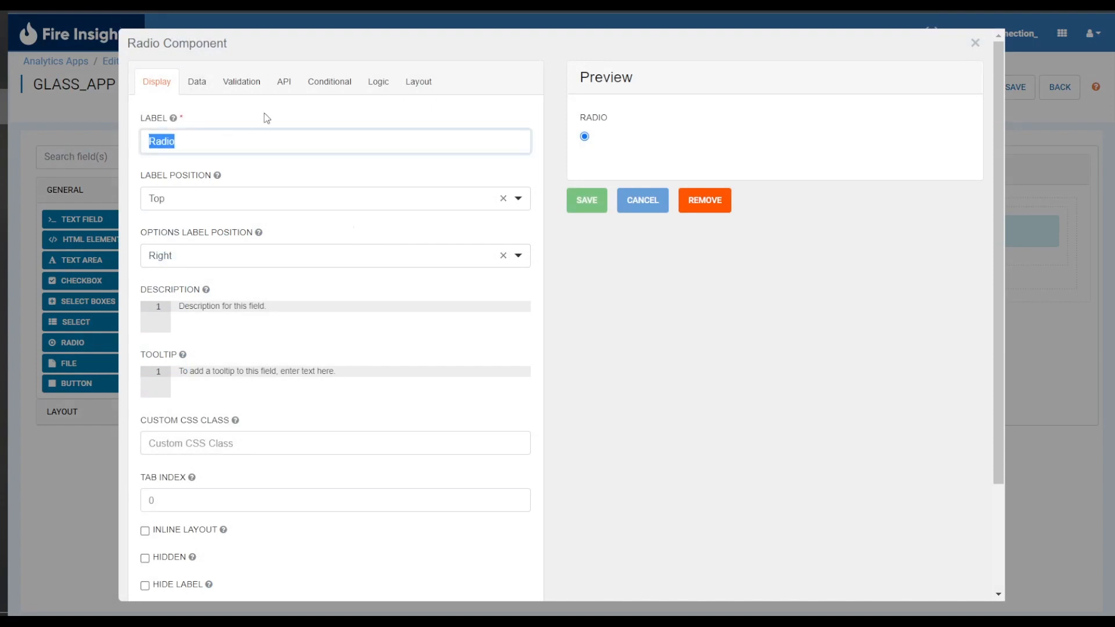
text(Select Stage)
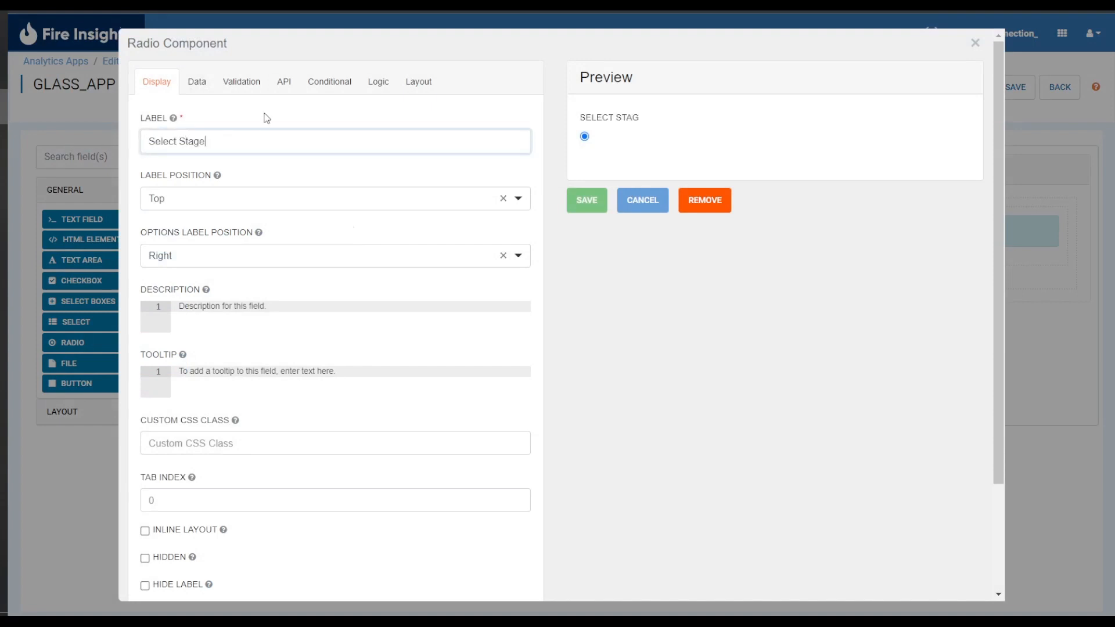
Add a first radio option labelled Data Cleaning, correcting the label's capitalisation.
click(193, 81)
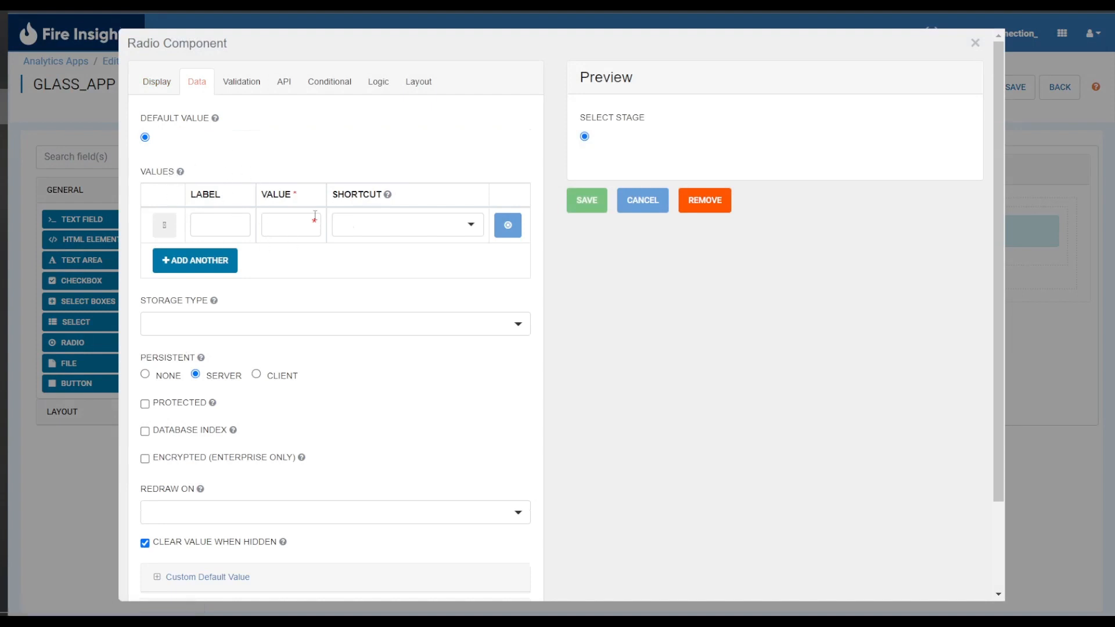
click(220, 224)
text(Data CLeaning)
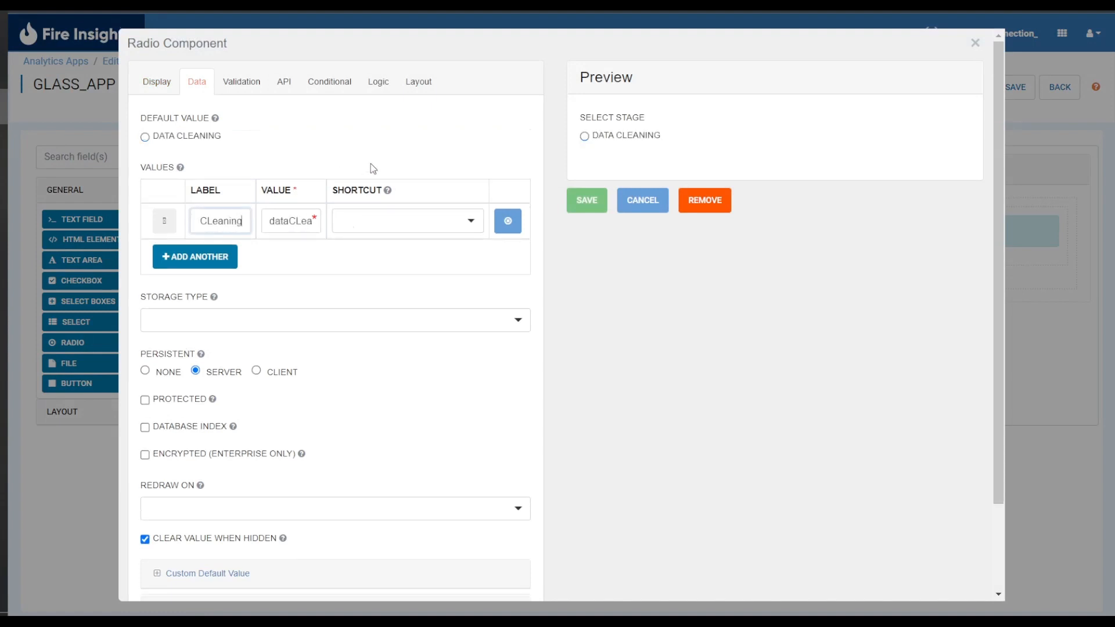
key(Left)
key(Left)
key(Left)
key(Left)
key(Left)
key(Left)
key(BackSpace)
text(l)
Add a second radio option labelled Data Visualization.
click(211, 261)
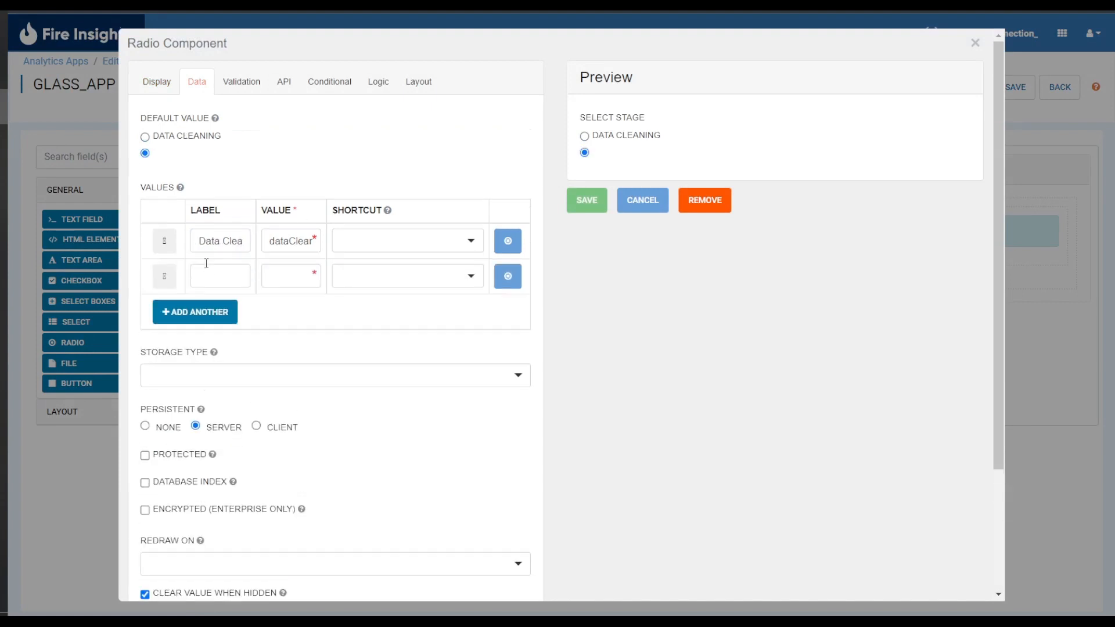
text(Data)
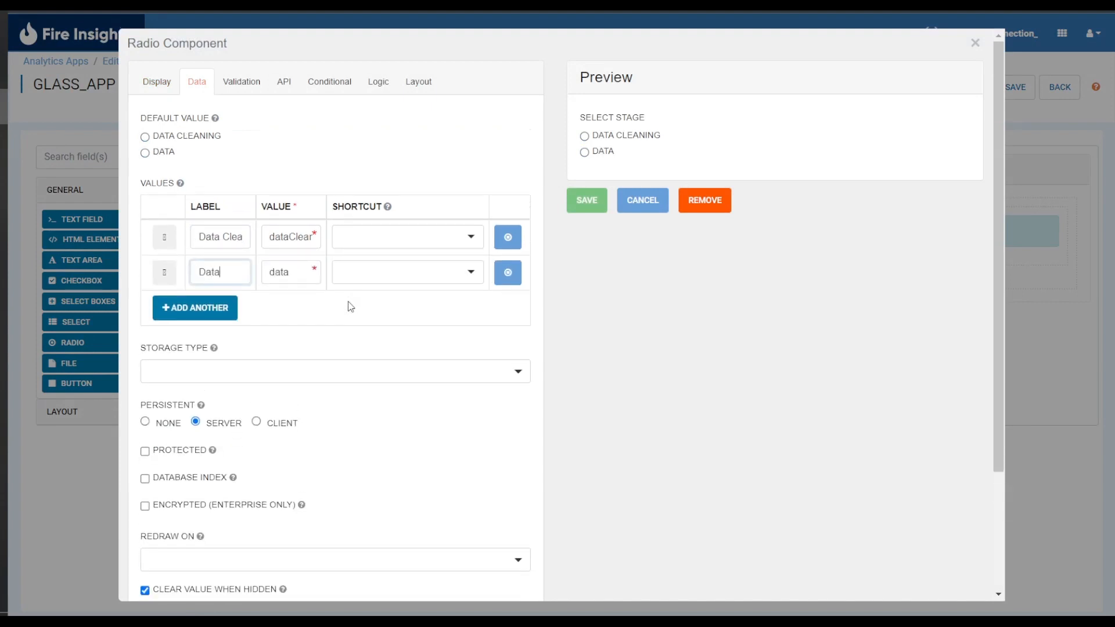
text( Visua)
text(lization)
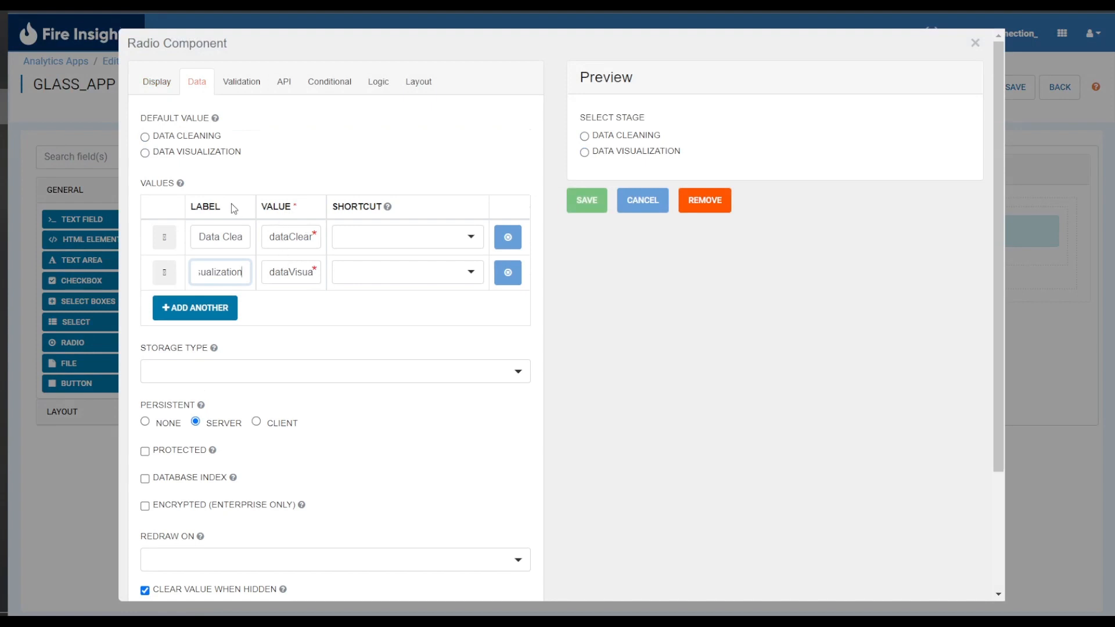
Set the option values to cleaning for Data Cleaning and visualization for Data Visualization.
double_click(282, 236)
text(cleaning)
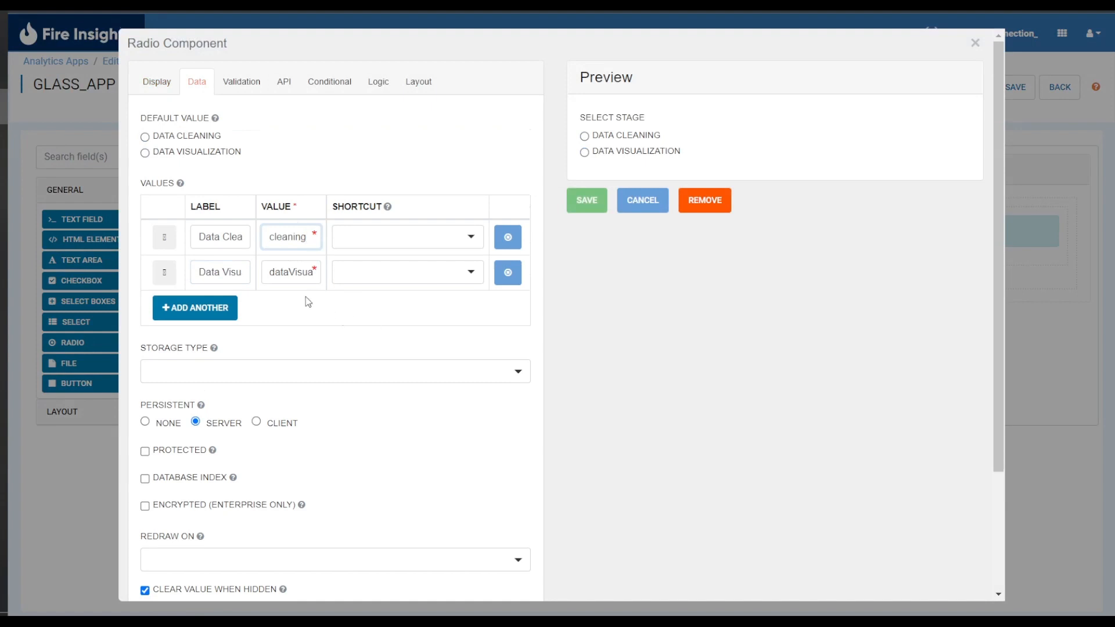
double_click(287, 271)
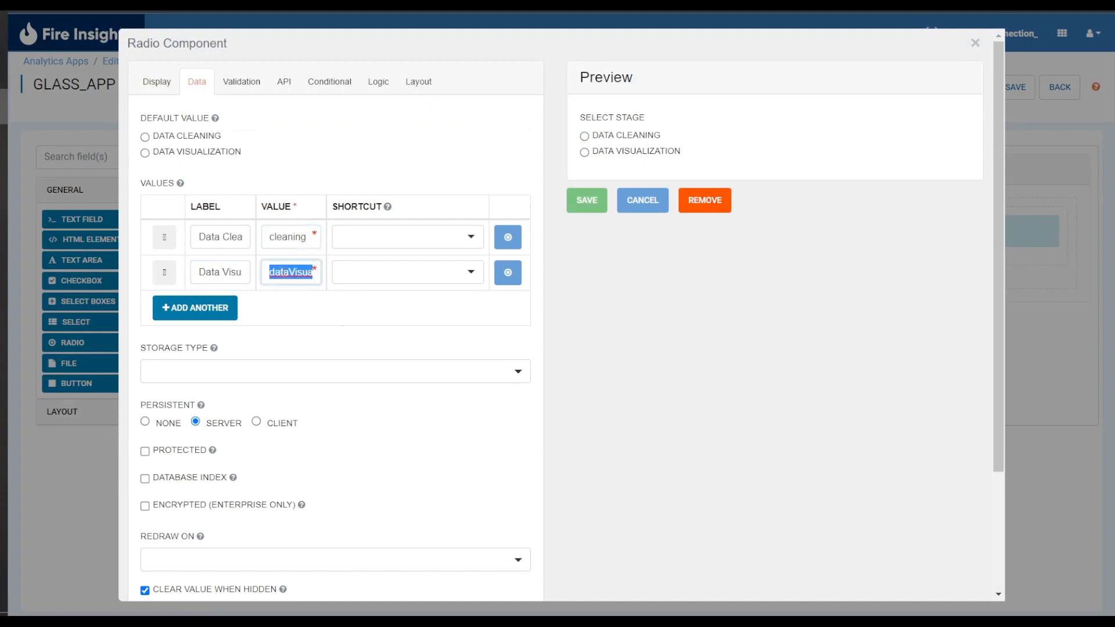
text(visu)
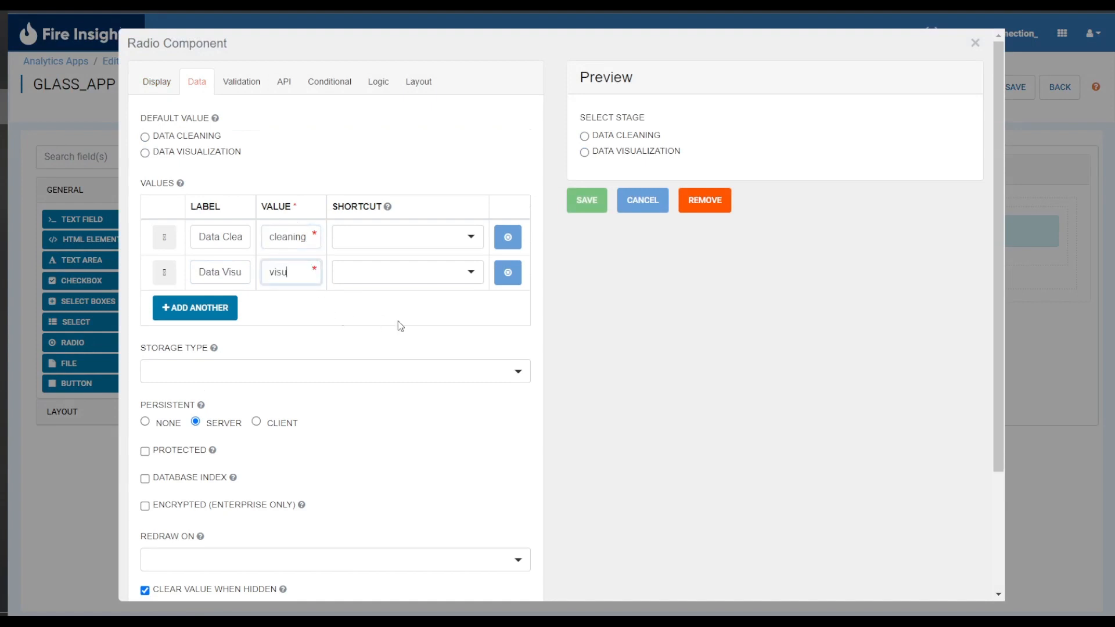
text(alization)
click(284, 236)
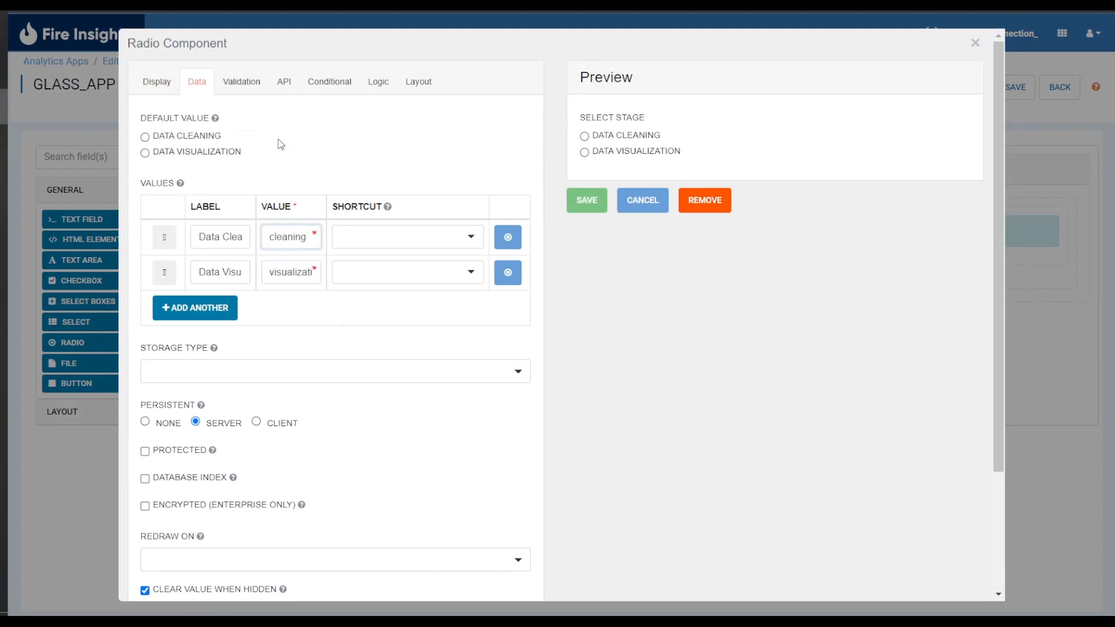
Check the radio's API property name selectStage and save the radio component.
click(286, 91)
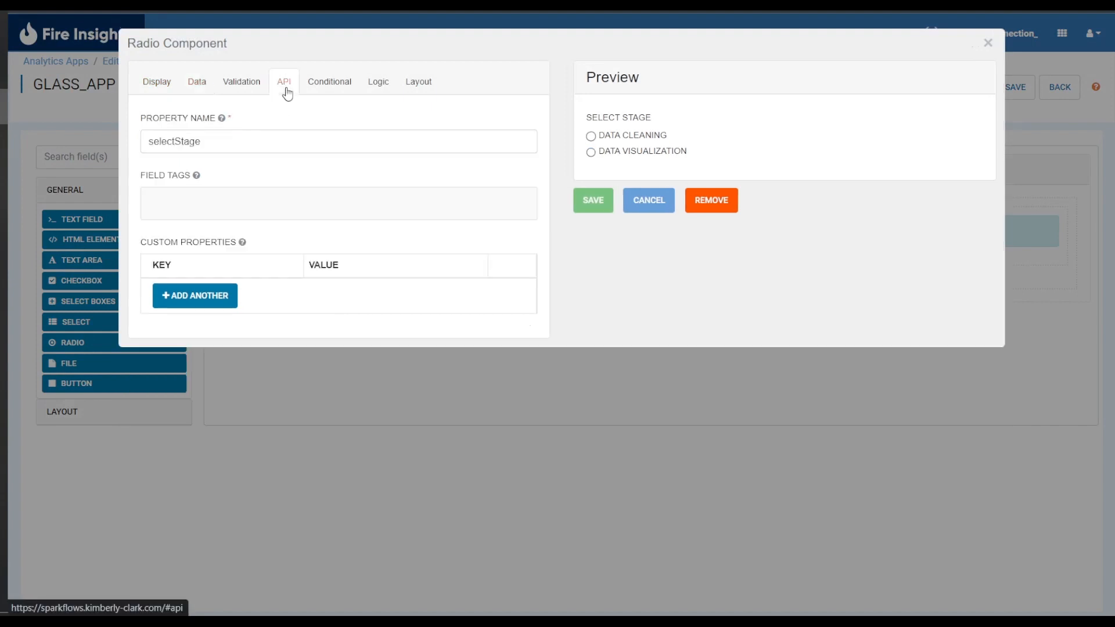
drag(231, 141, 137, 144)
key(ctrl+c)
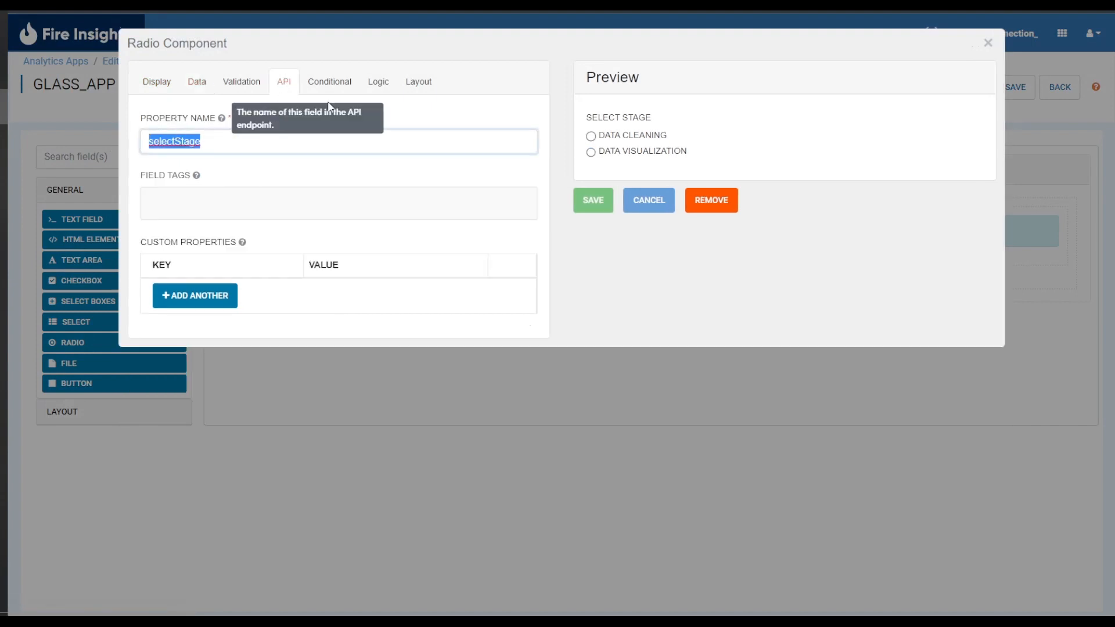
click(335, 134)
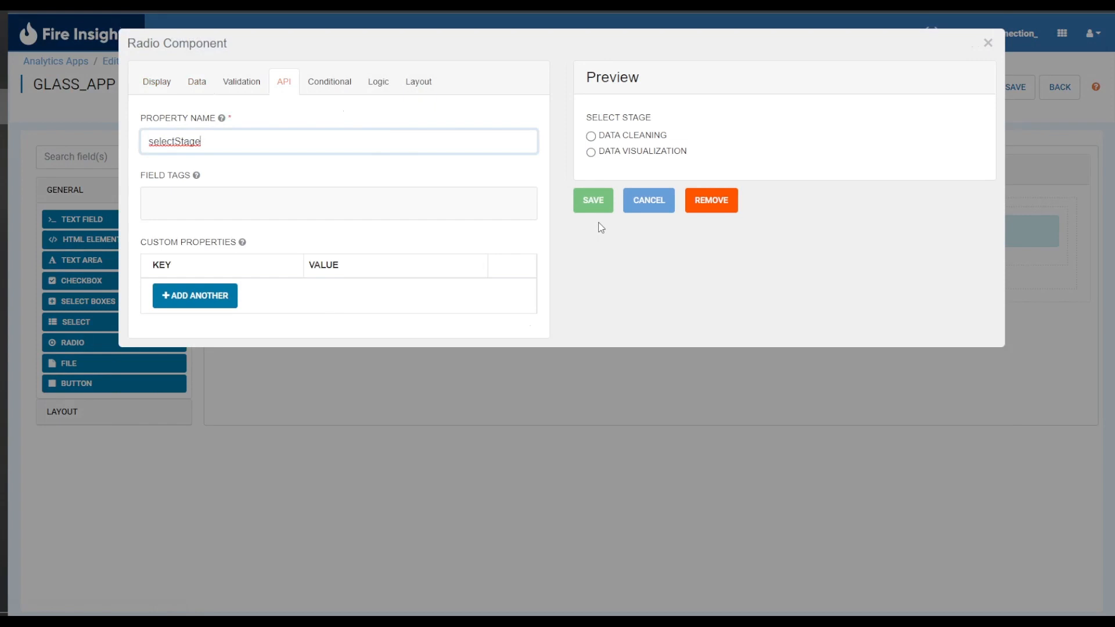
click(593, 203)
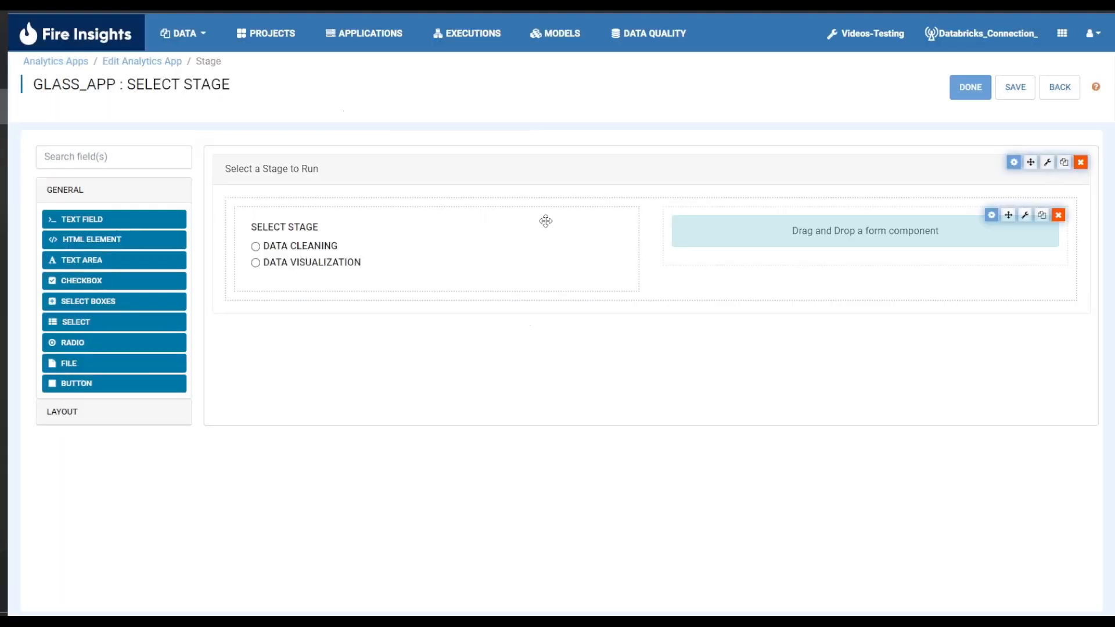
Add a button labelled NEXT in the right column with action Event and button event next, and save it.
drag(116, 384, 820, 216)
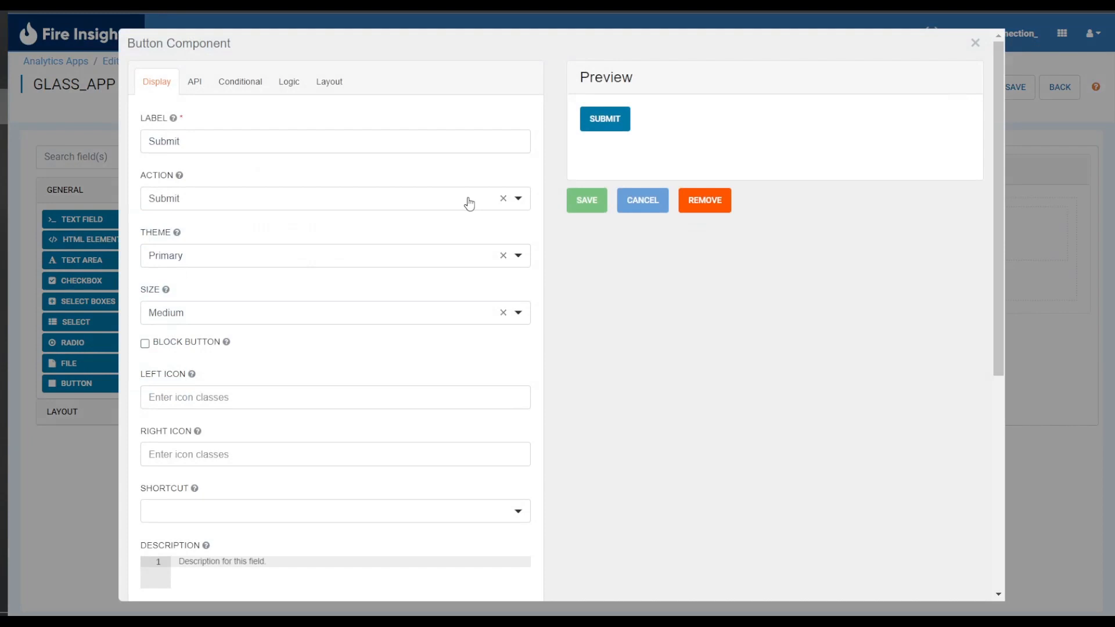
double_click(346, 131)
text(NEXT)
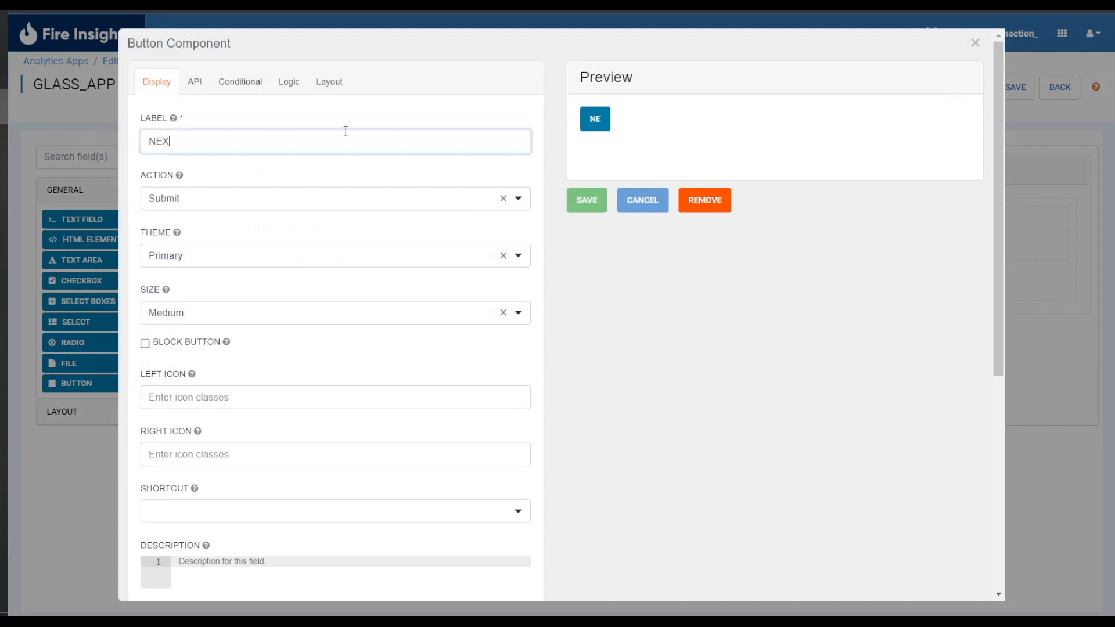
click(375, 200)
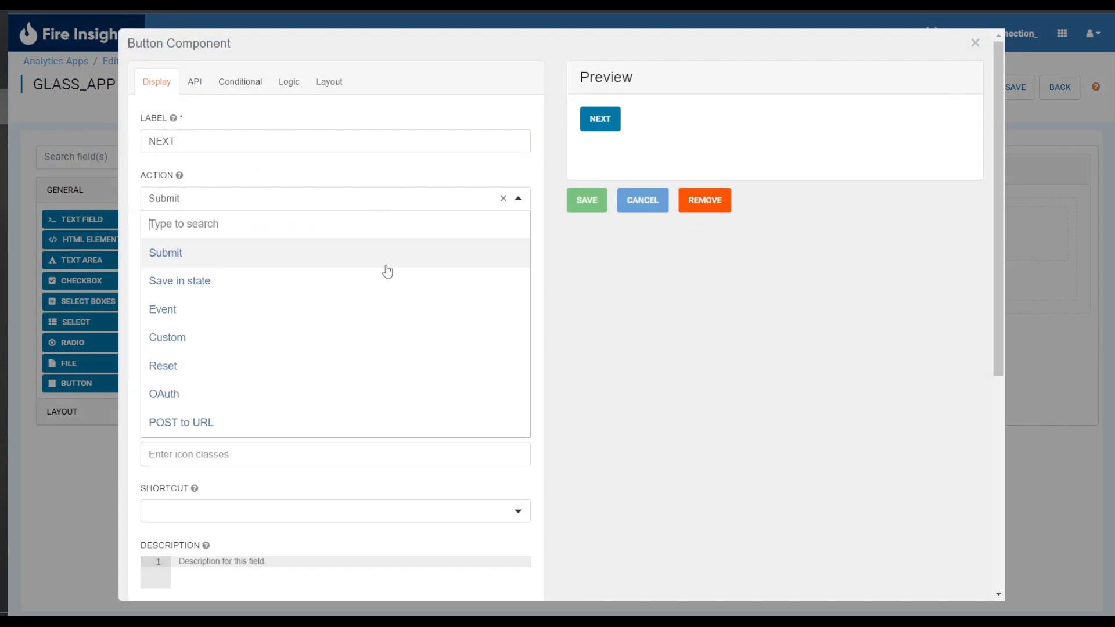
click(381, 308)
click(306, 281)
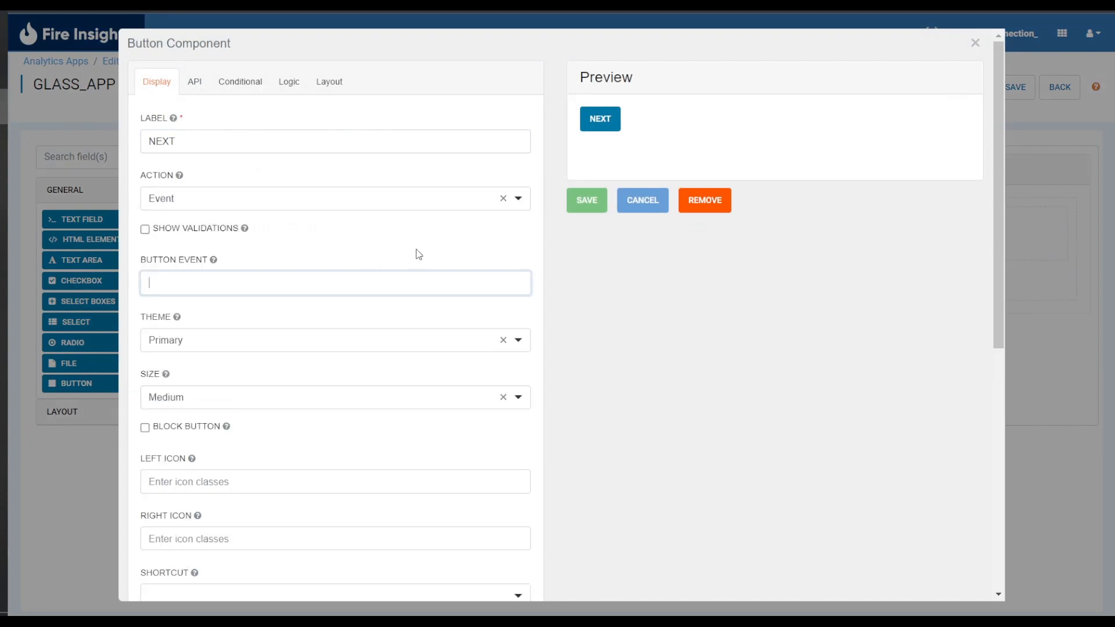
text(next)
click(588, 201)
Save the stage form and finish editing it.
click(1013, 97)
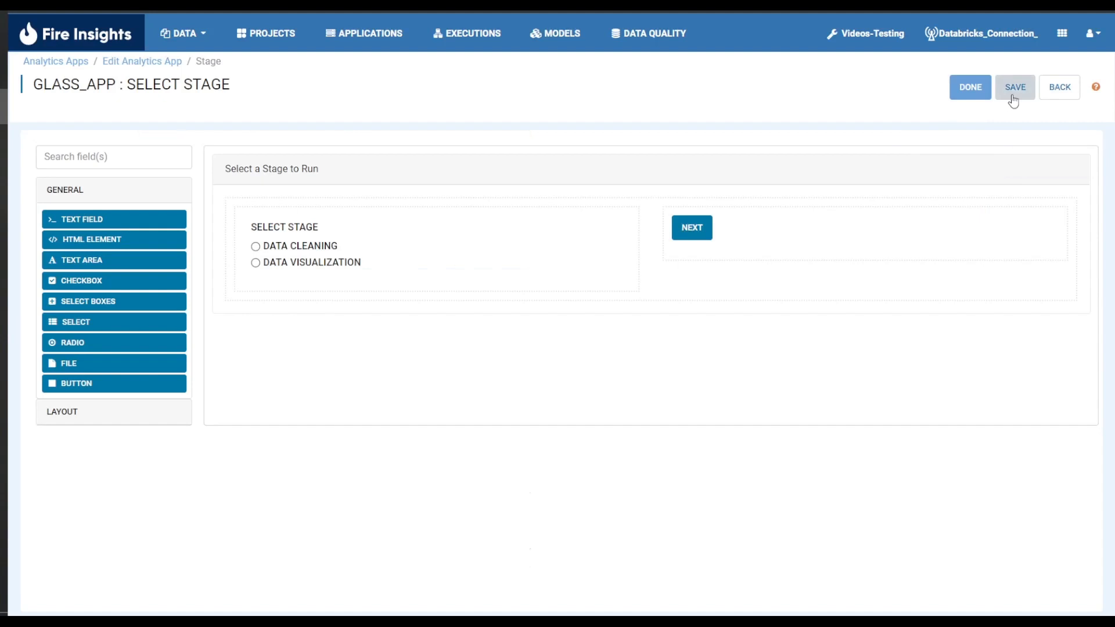
click(970, 89)
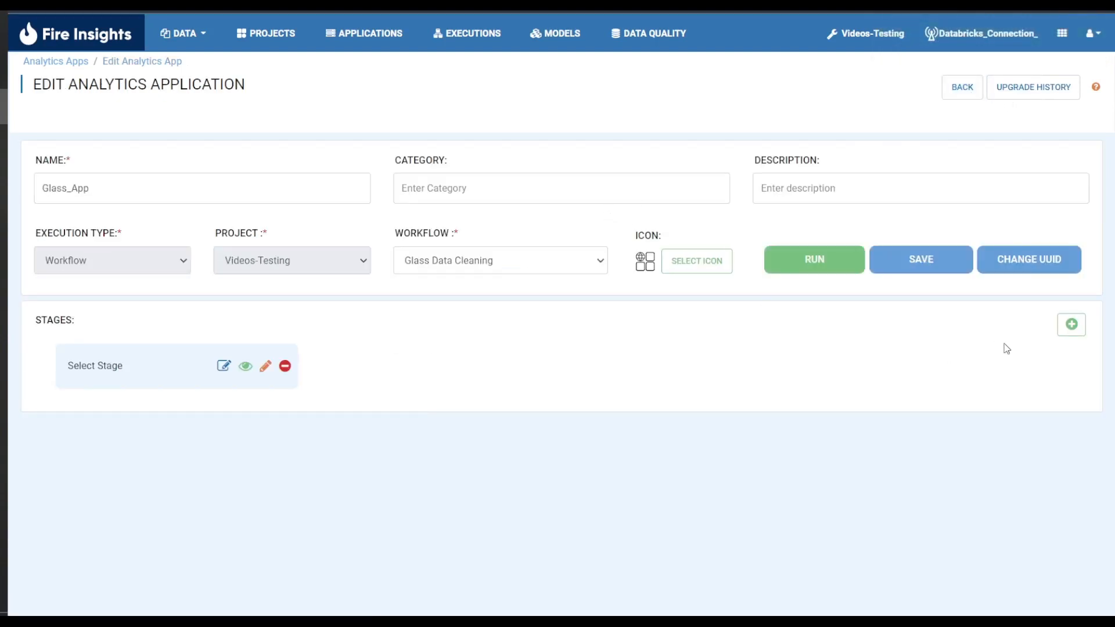
Start a new stage of type Run and name it Data Cleaning.
click(1072, 328)
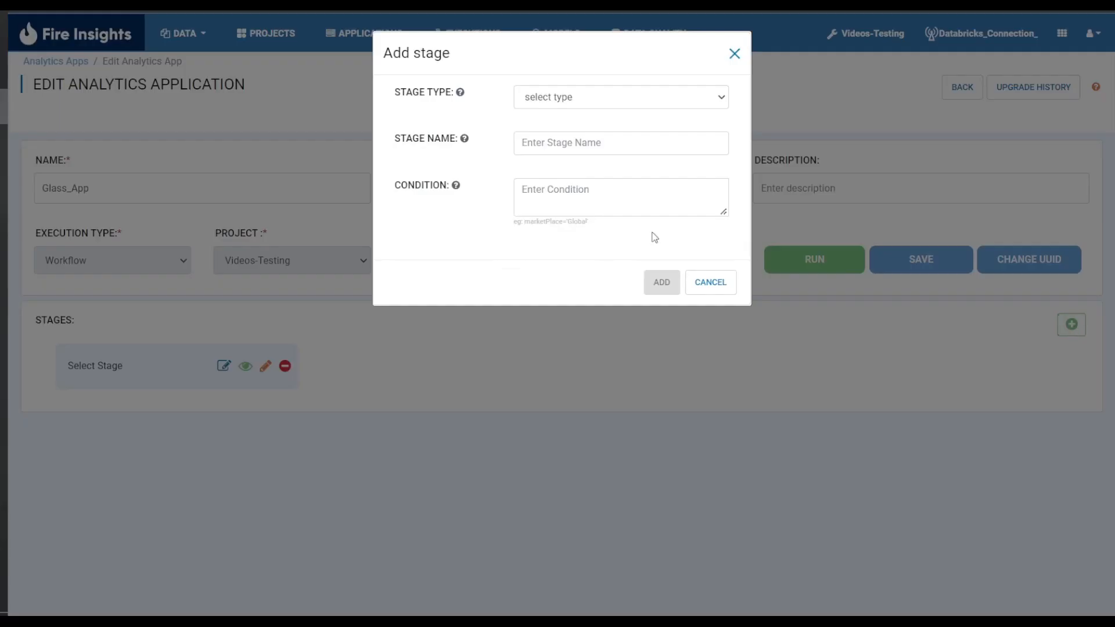
click(569, 103)
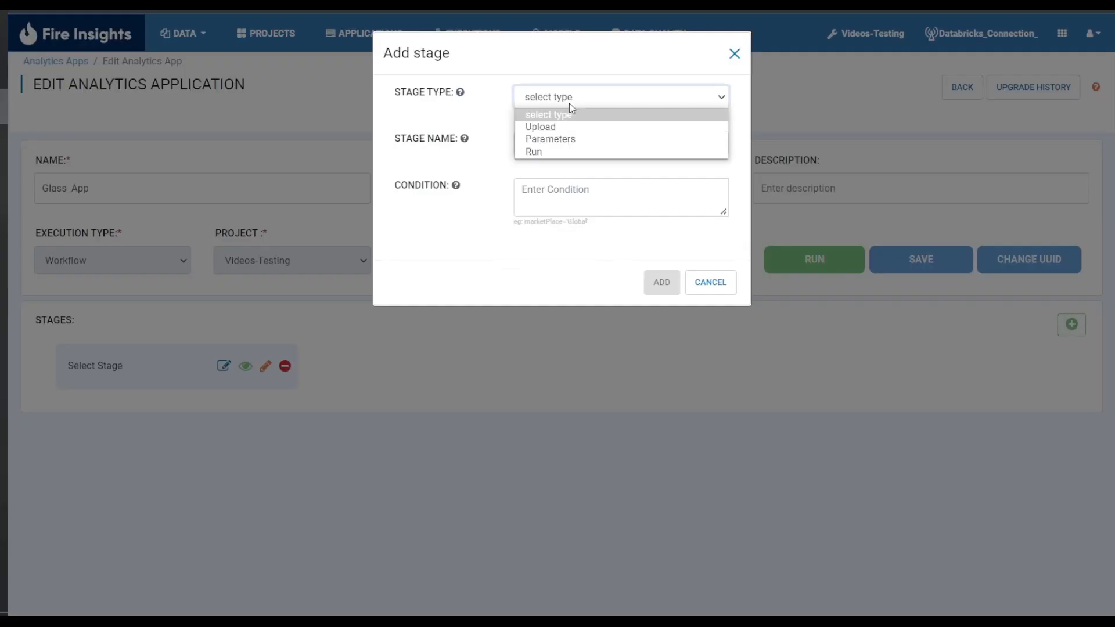
click(586, 151)
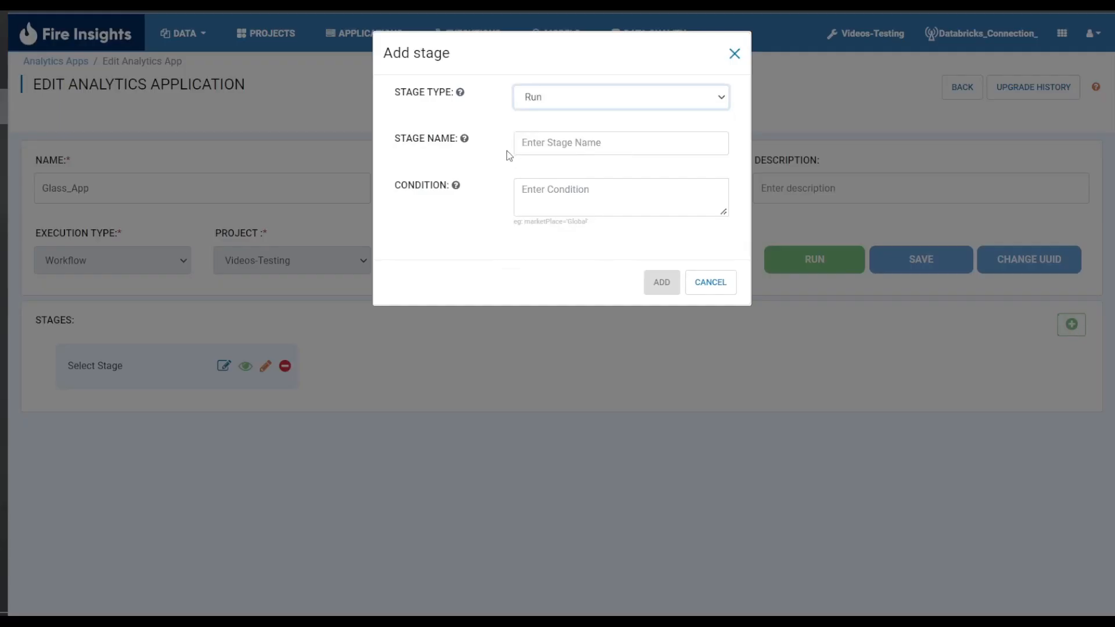
click(541, 146)
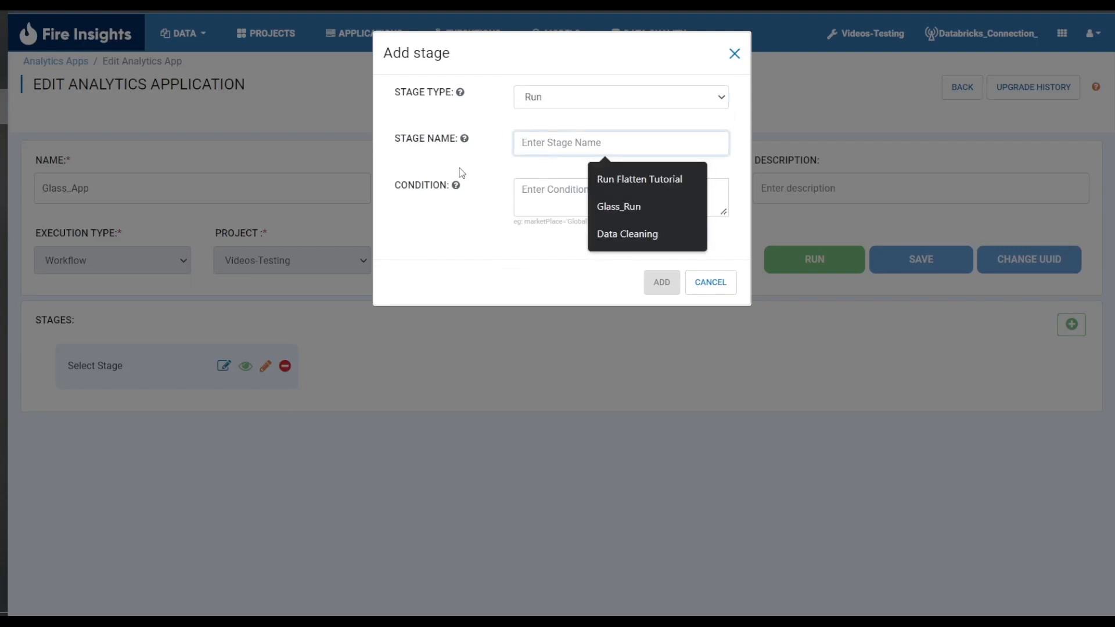
text(D)
key(BackSpace)
text(Dat)
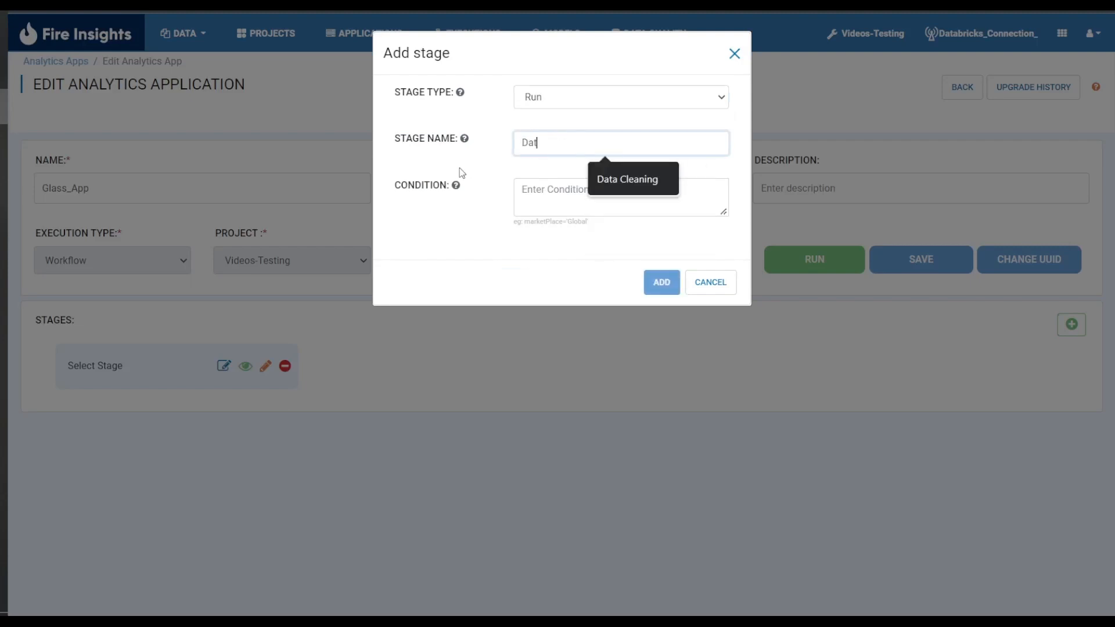
text(a Cleaning)
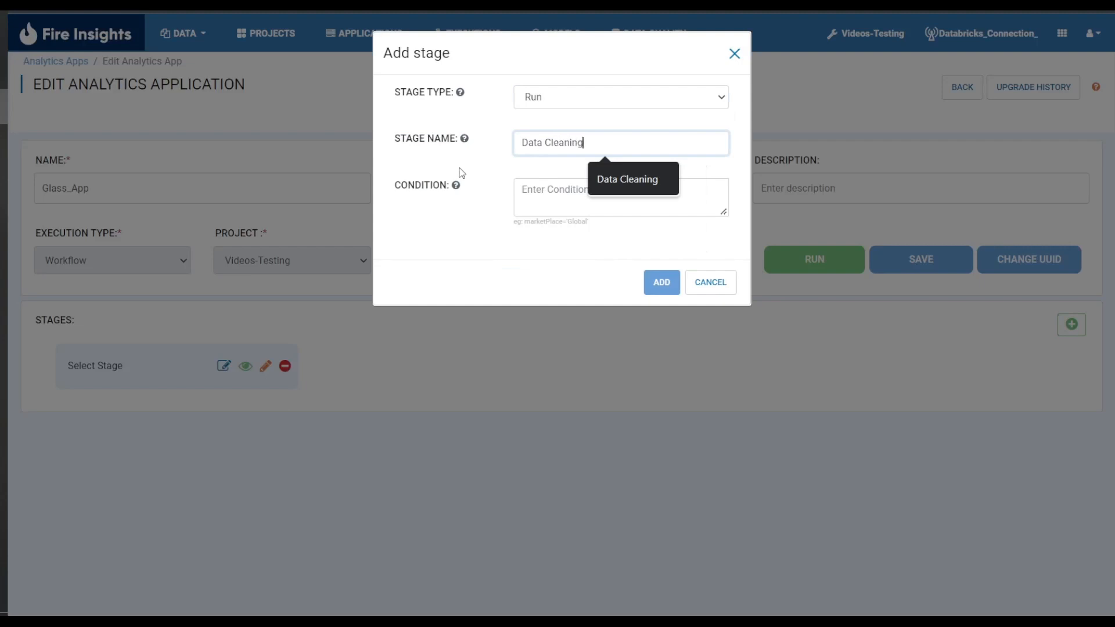
Set the stage condition to selectStage = 'cleaning' and add the stage.
click(557, 192)
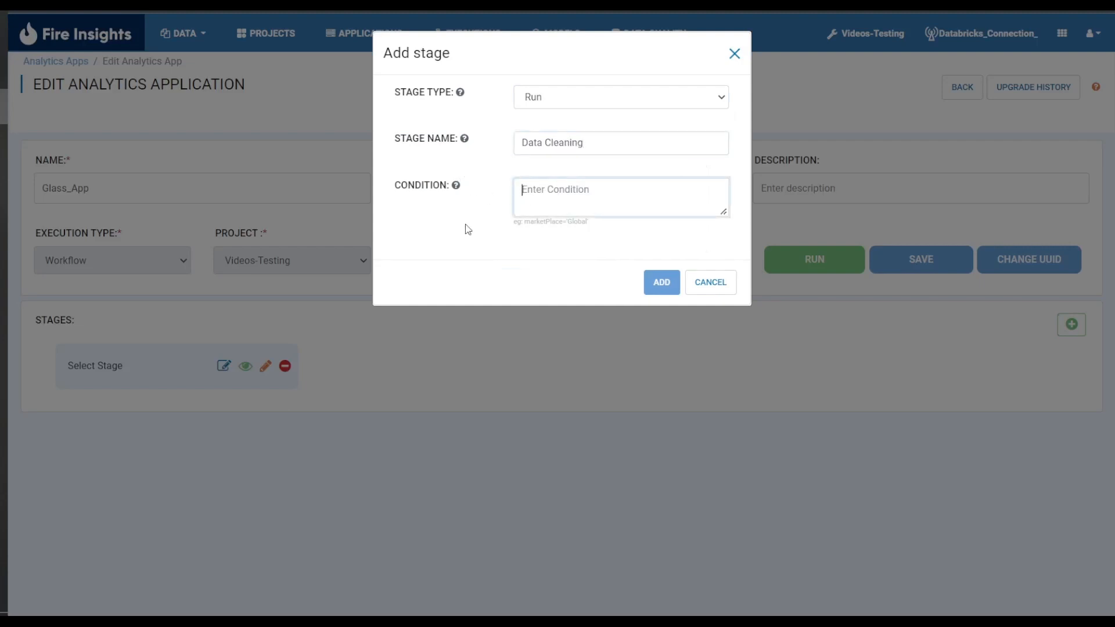
key(ctrl+v)
text(=)
text('cleaning)
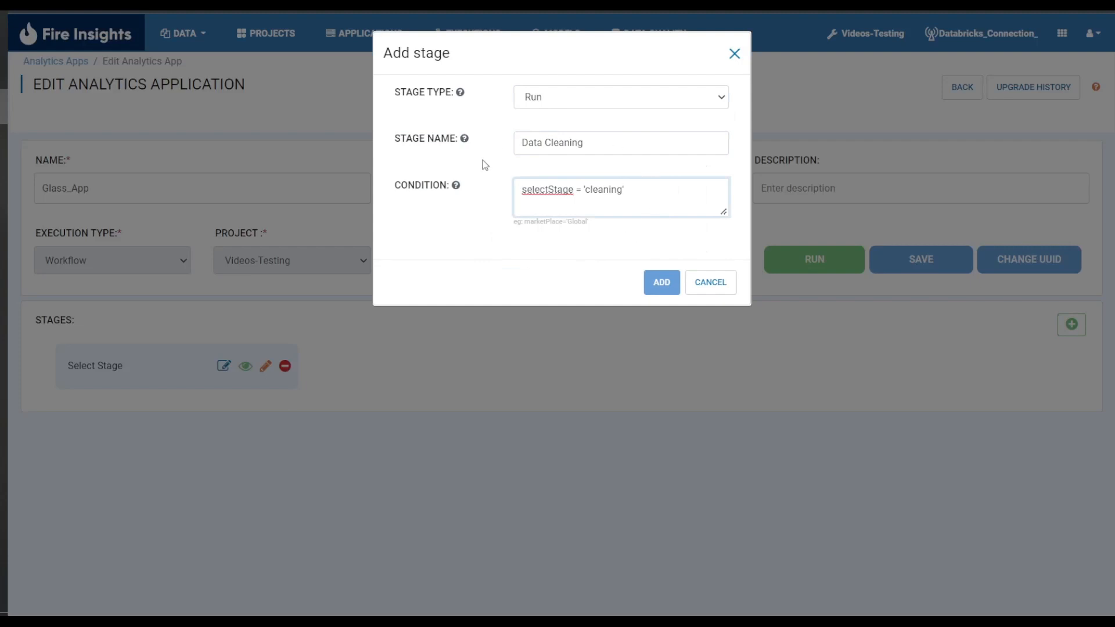
text(')
click(655, 282)
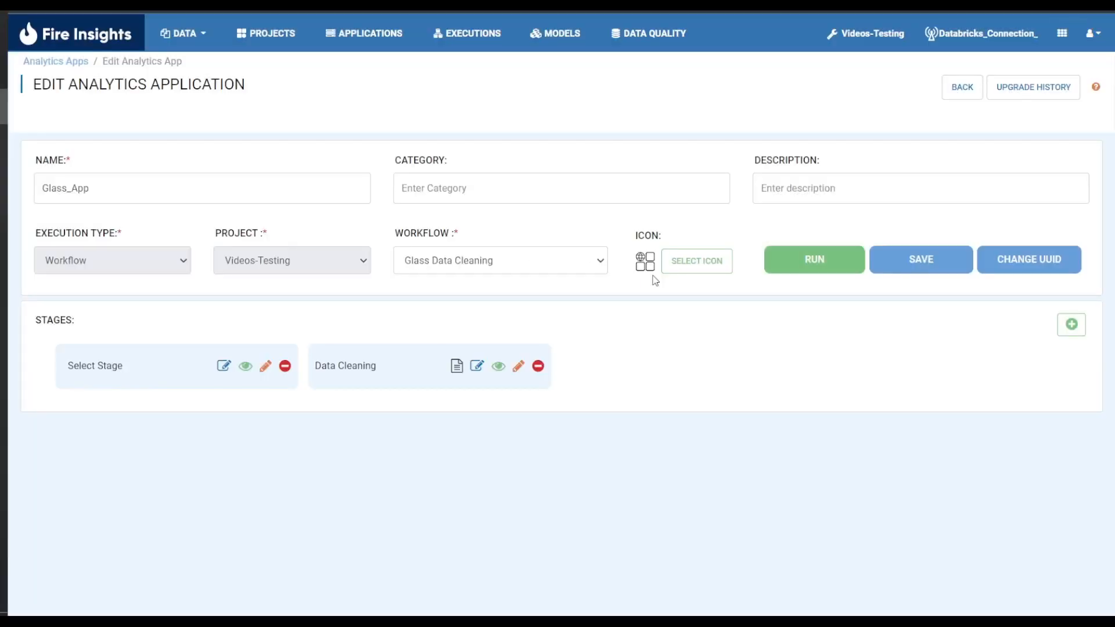
Open the Data Cleaning stage form and add a two-column layout to it.
click(519, 366)
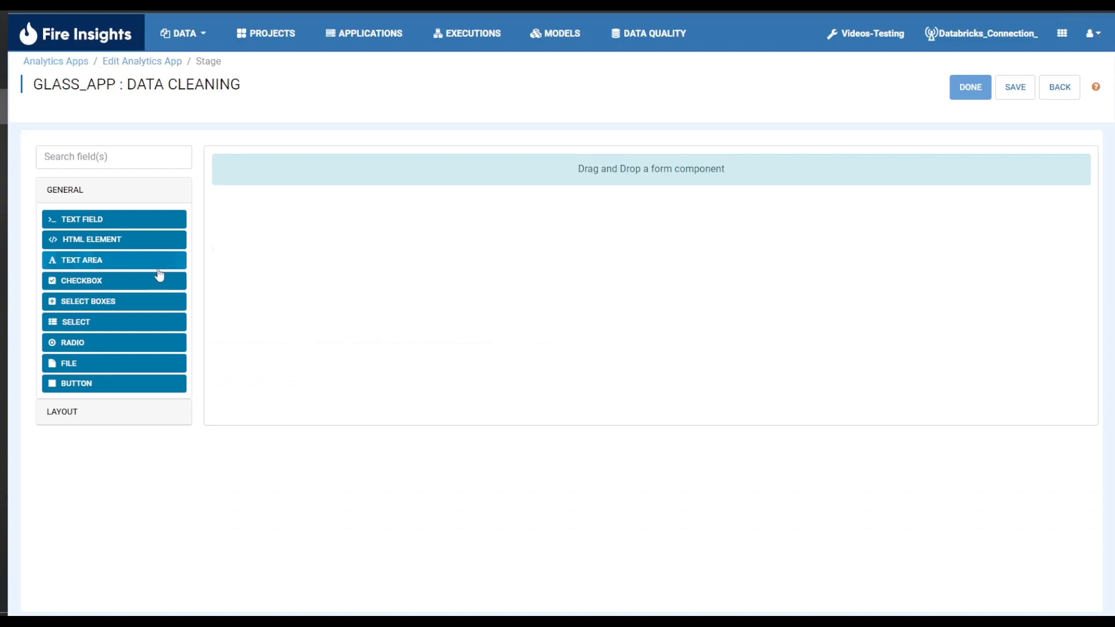
click(107, 409)
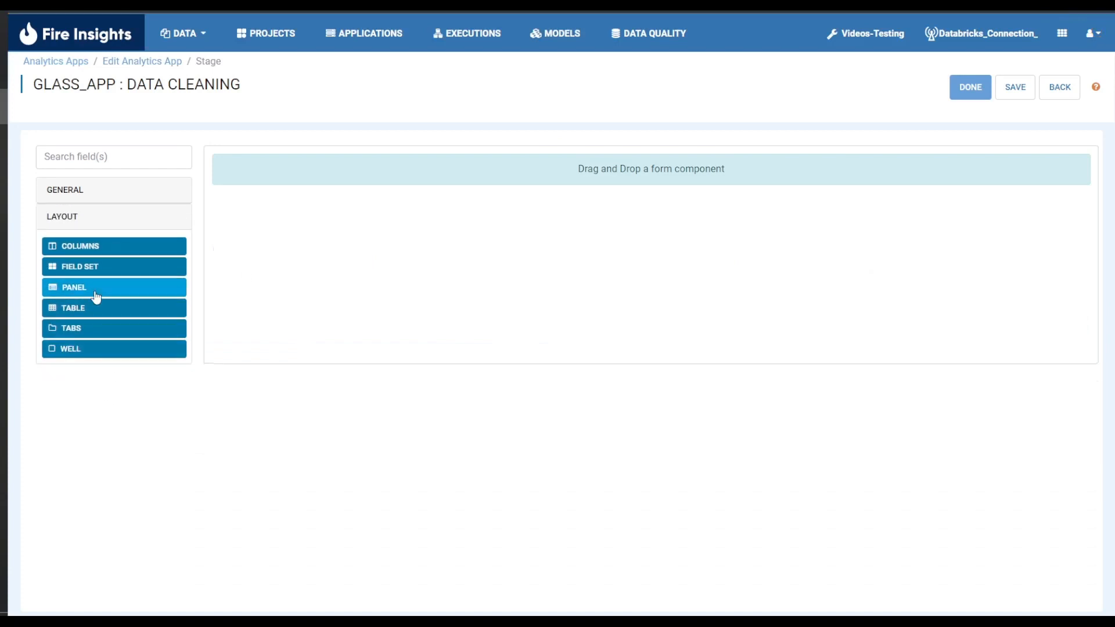
drag(96, 251, 505, 178)
click(590, 206)
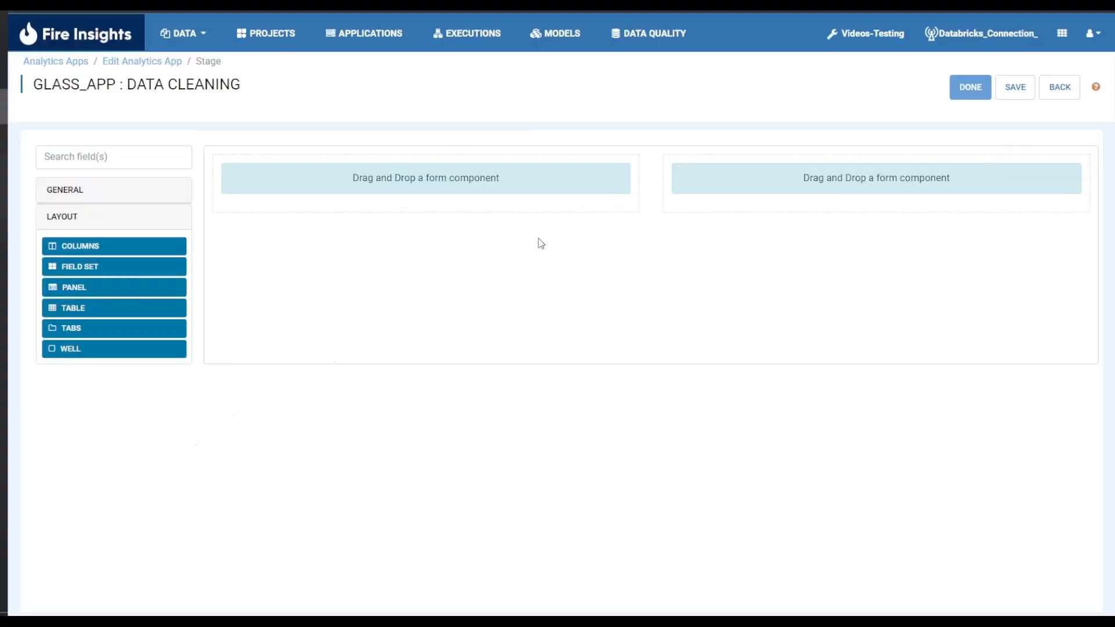
Add a button labelled Run Data CLeaning in the left column with action Event and button event execute, and save it.
click(121, 195)
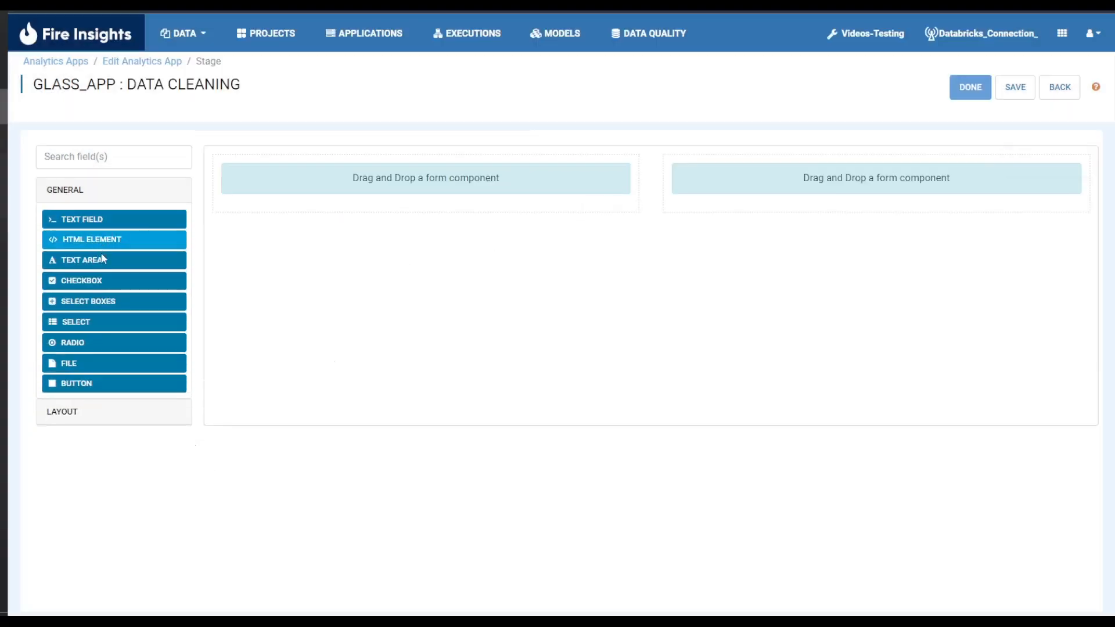
drag(97, 388, 328, 206)
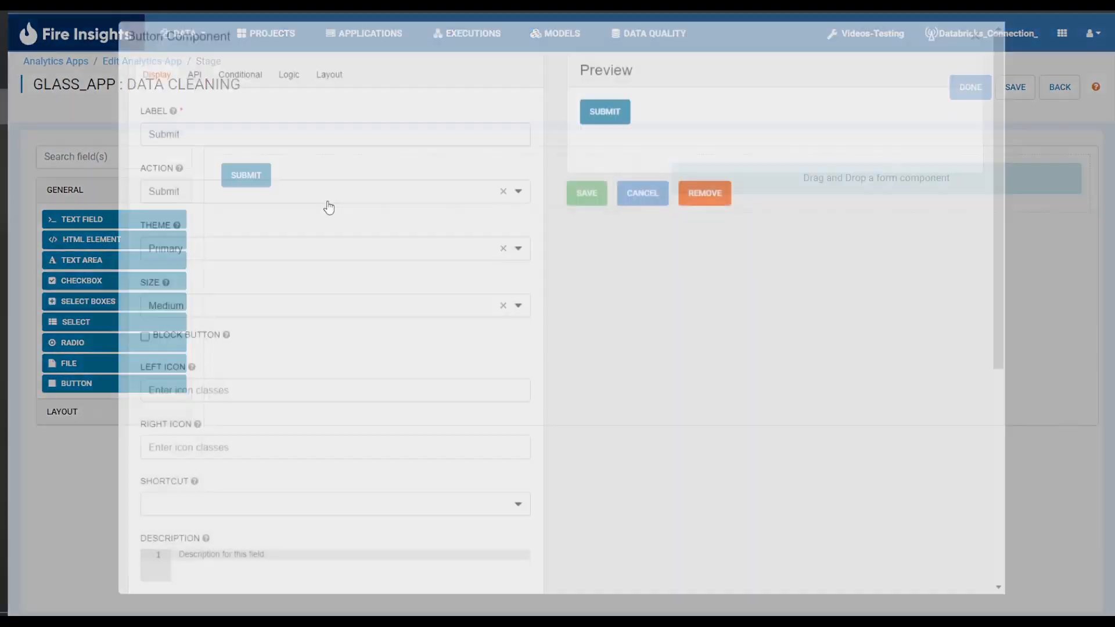
double_click(273, 138)
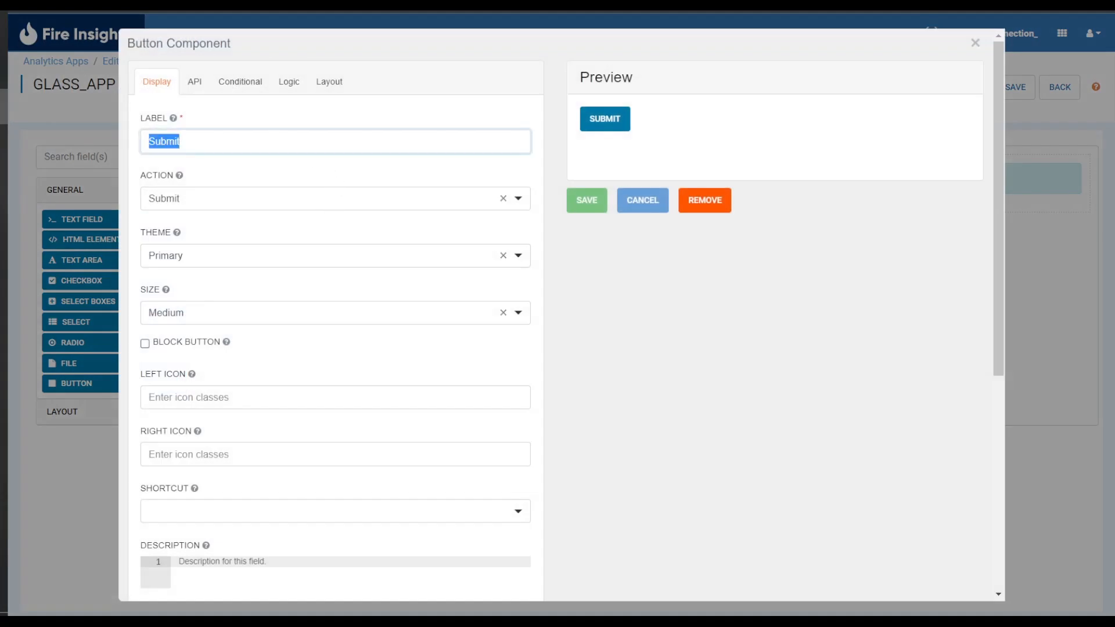
text(Ru)
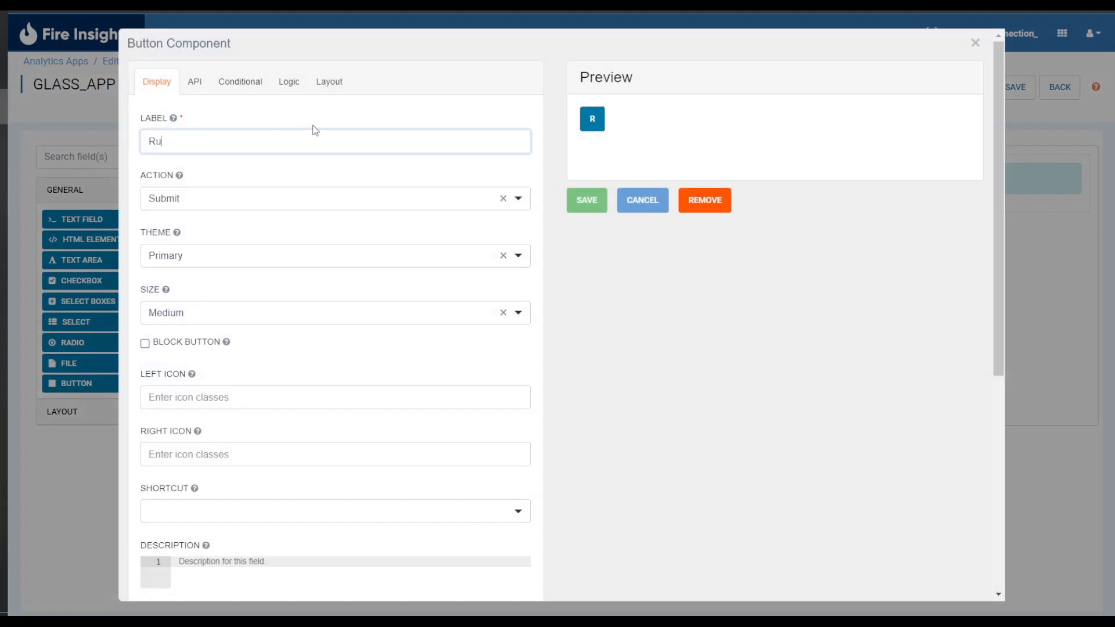
text(n Data CLeaning)
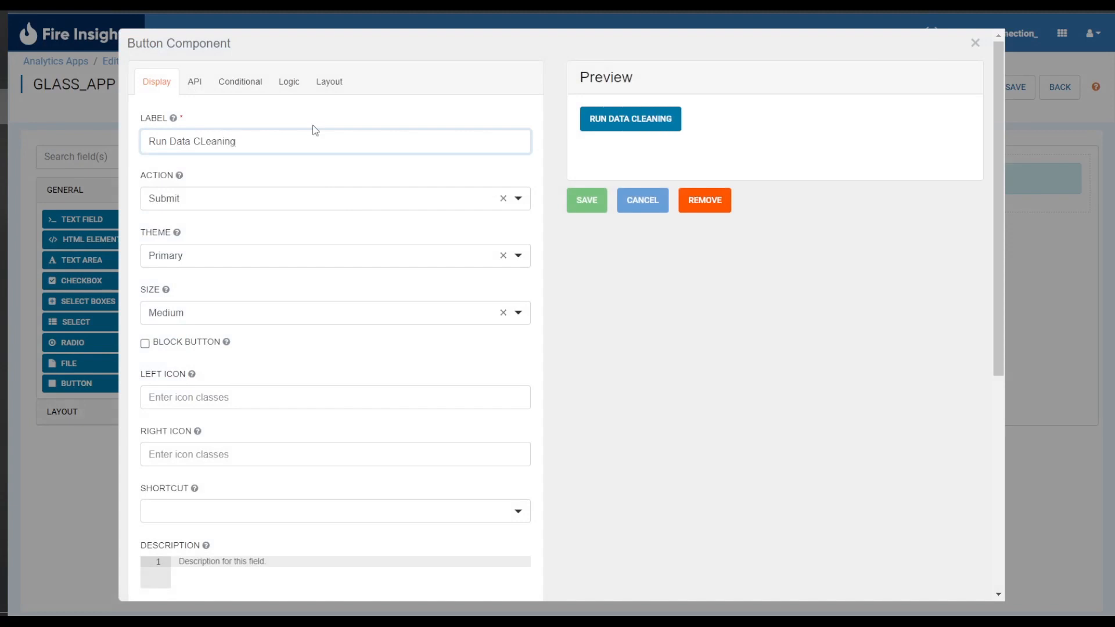
click(304, 199)
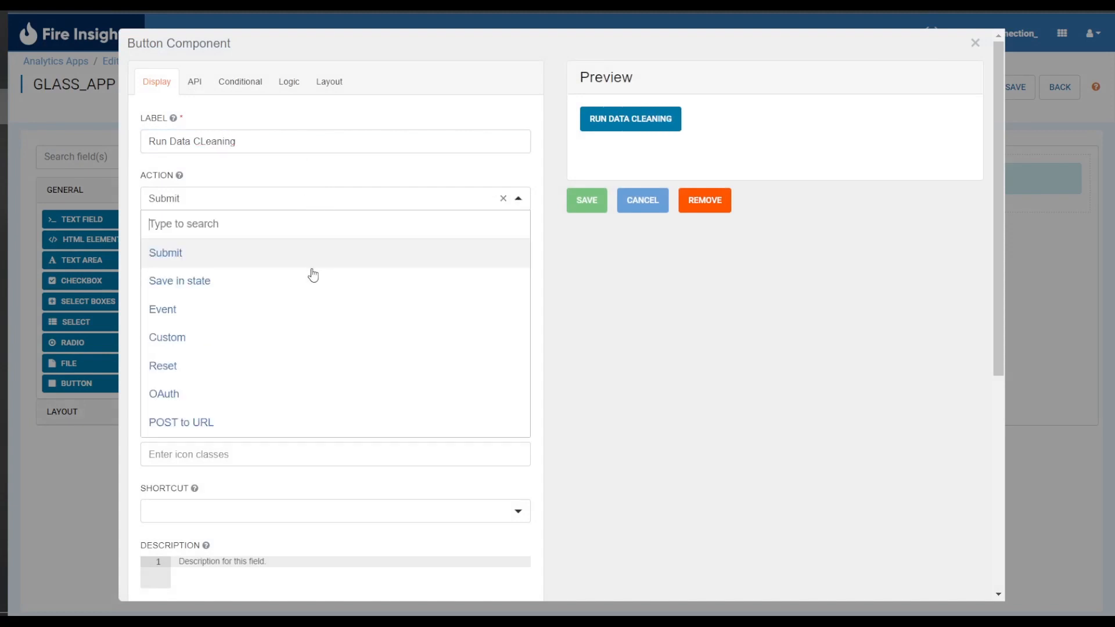
click(300, 314)
click(241, 284)
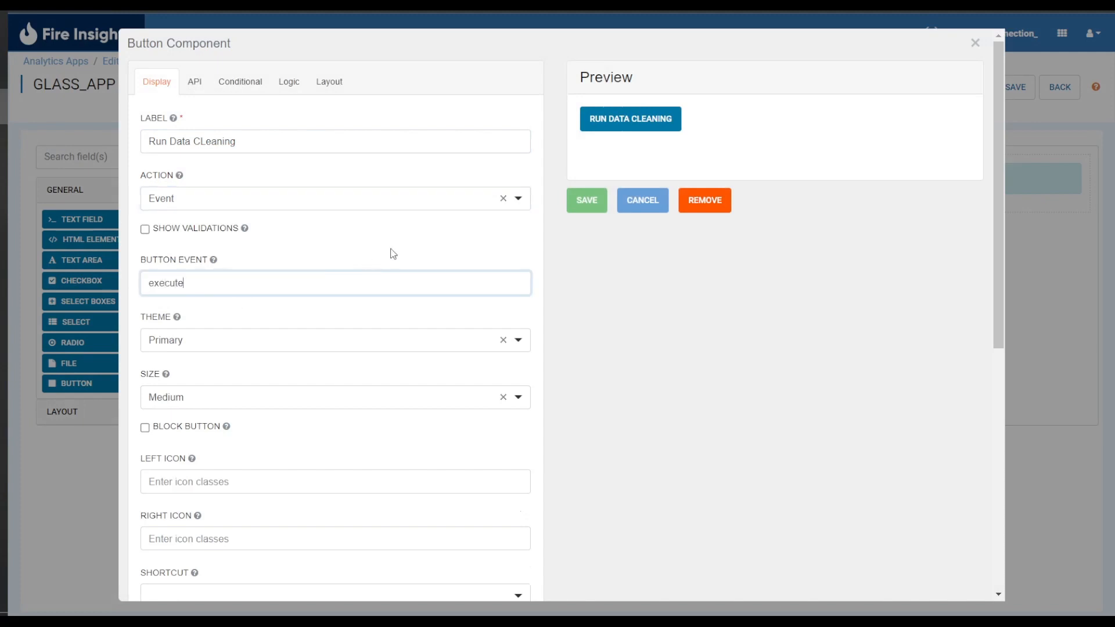
click(584, 204)
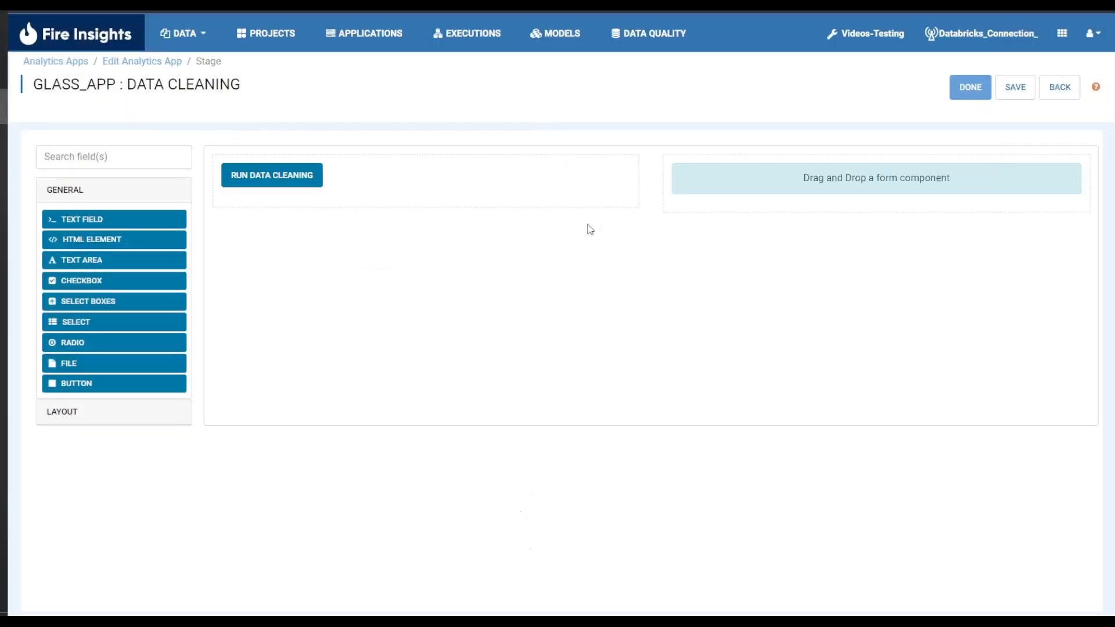
Add a button labelled BACK in the right column with action Event and button event back, and save it.
drag(116, 383, 837, 170)
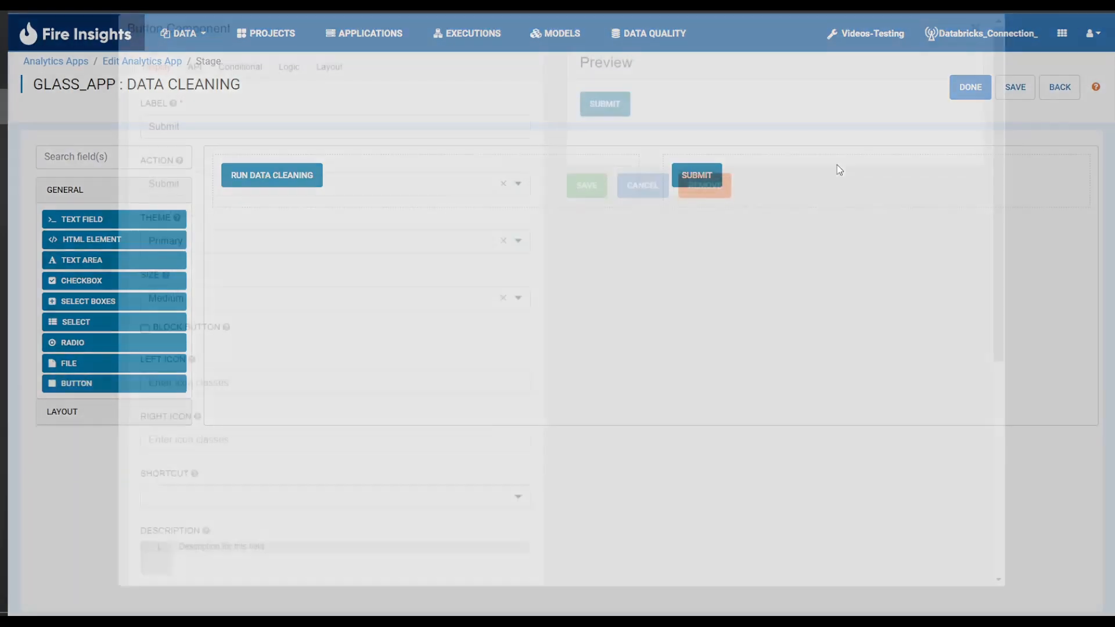
double_click(215, 139)
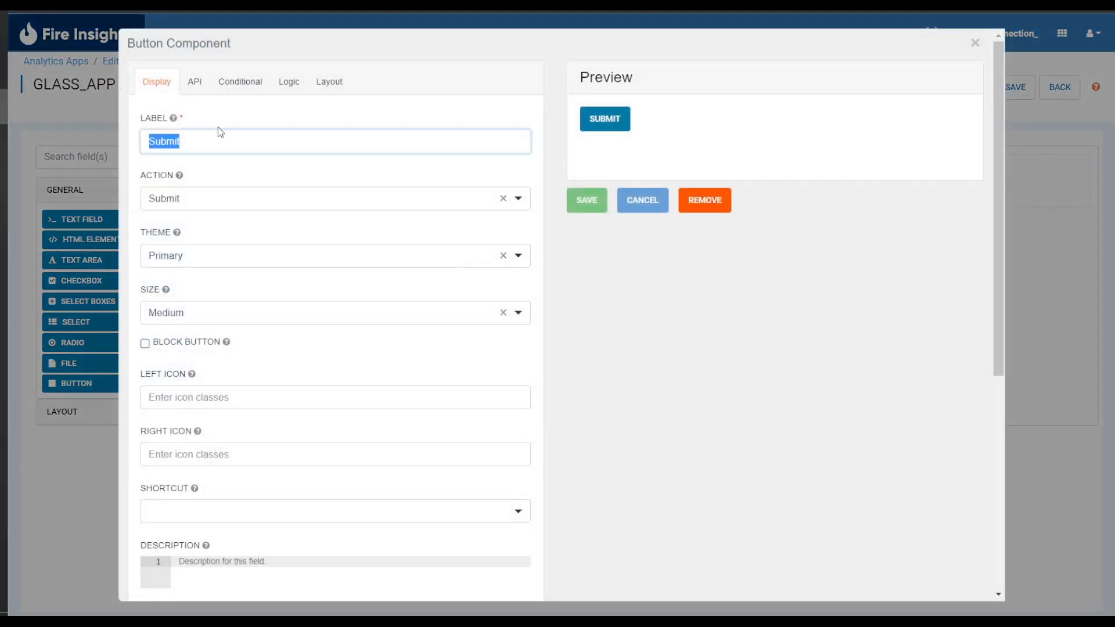
text(BACK)
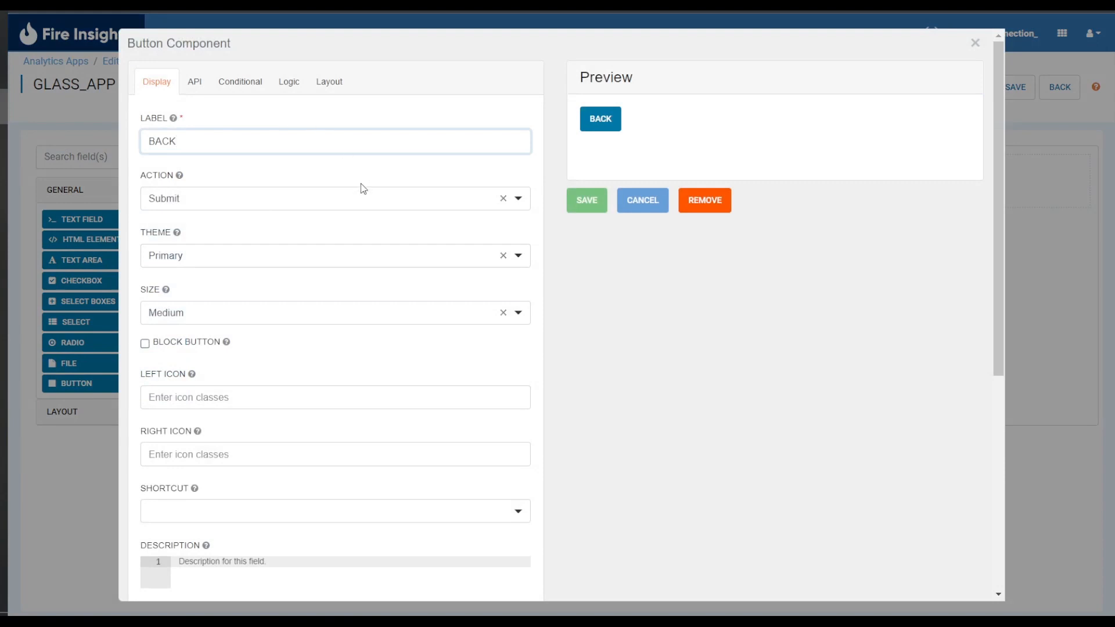
click(352, 198)
click(307, 309)
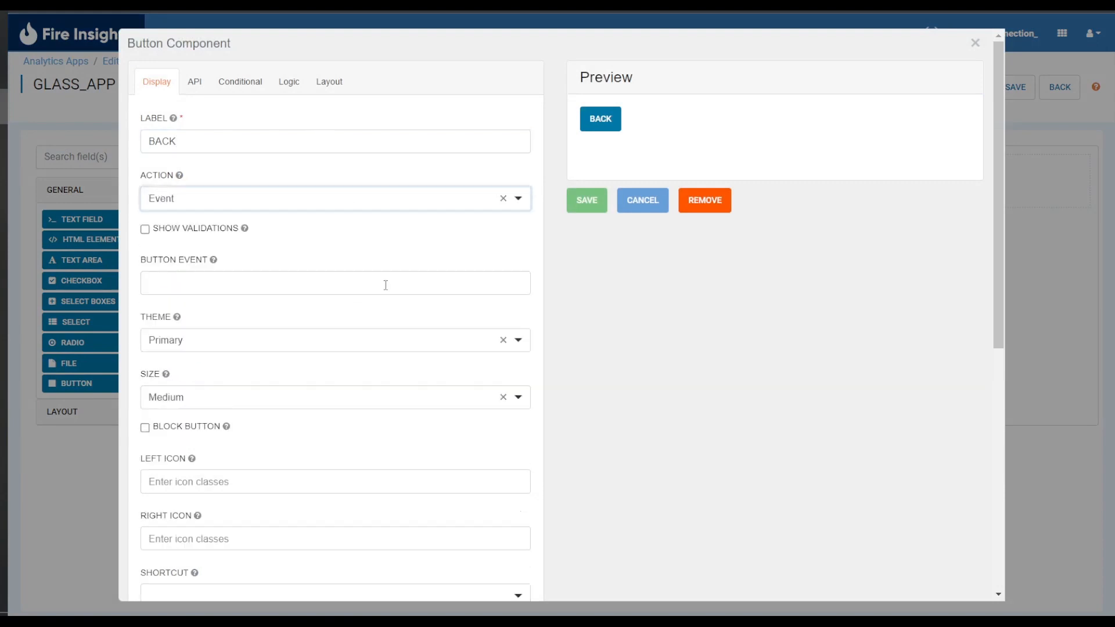
click(370, 281)
text(ba)
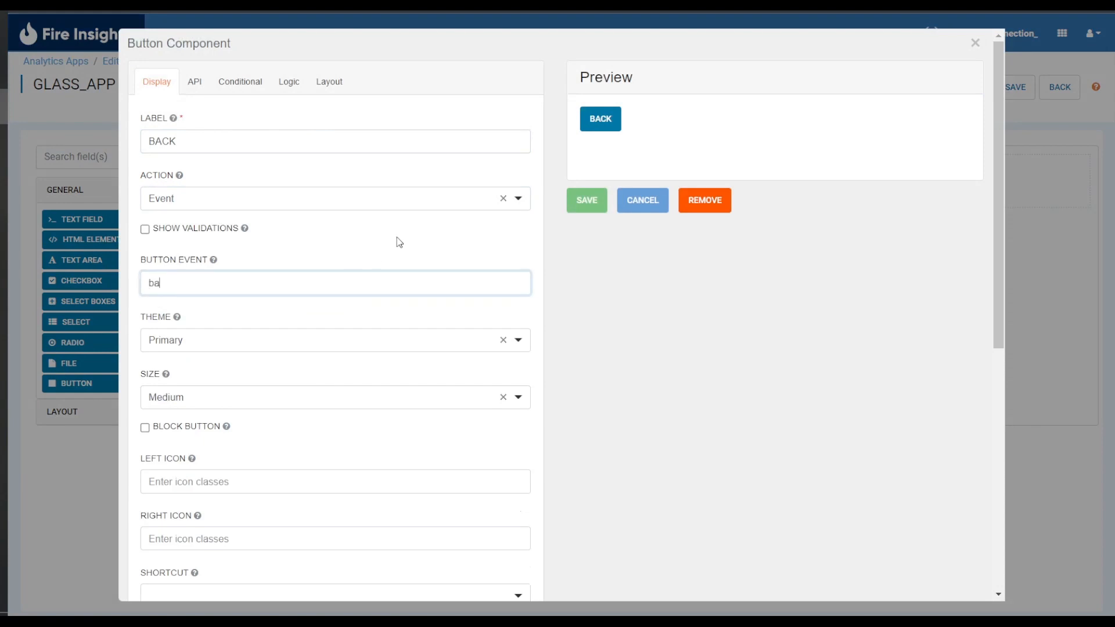
text(ck)
click(584, 200)
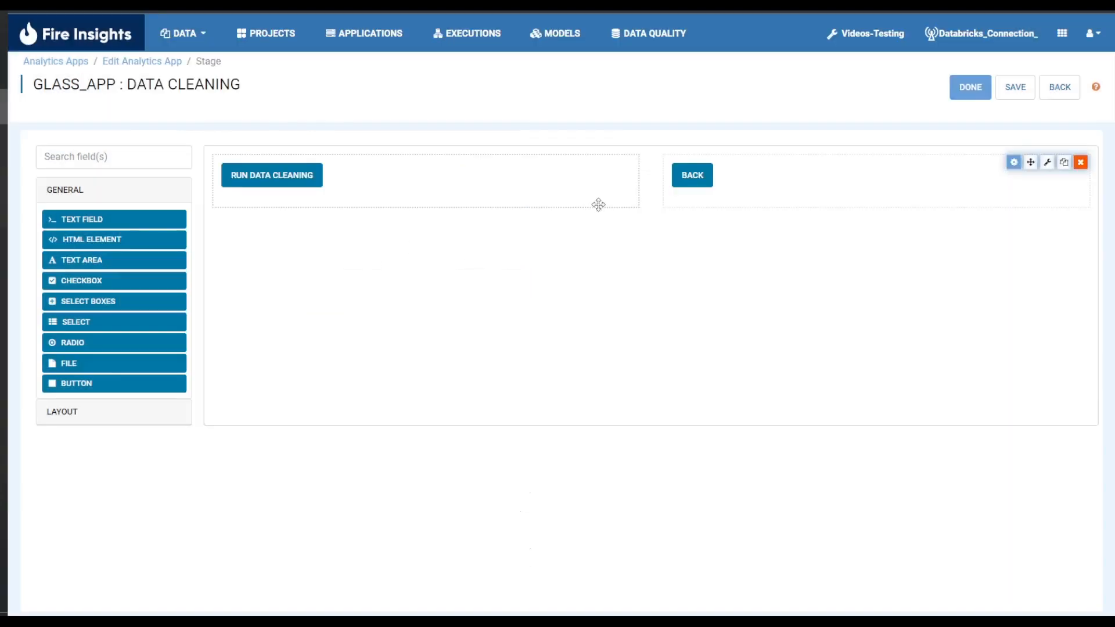
Save the Data Cleaning stage form and finish editing it.
click(1014, 88)
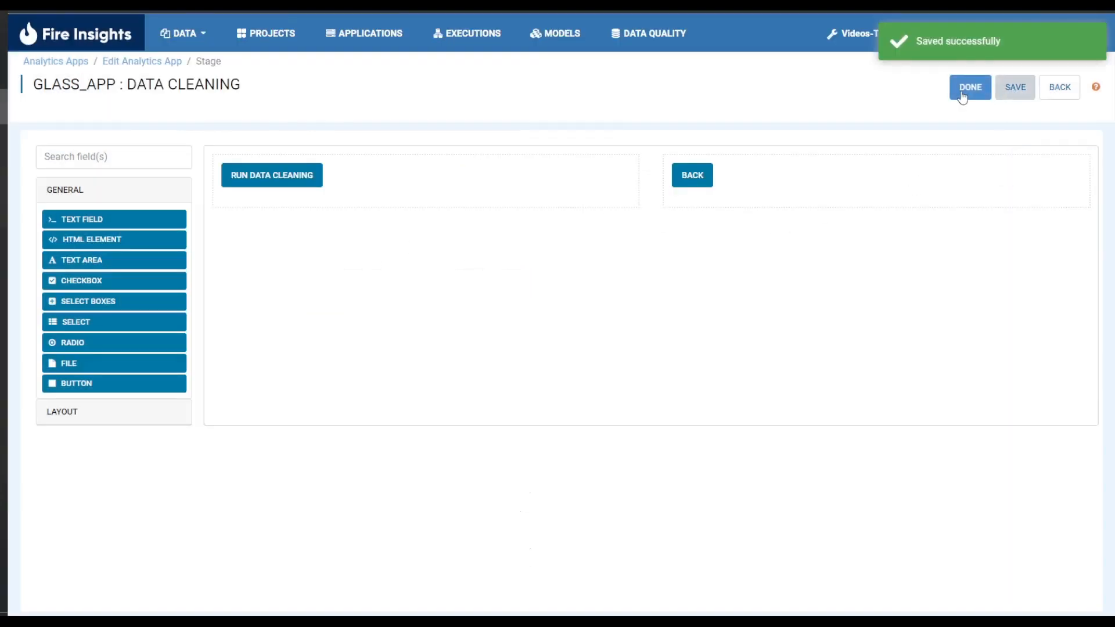
click(968, 88)
Start another stage of type Run and name it Data Visualization.
click(1070, 324)
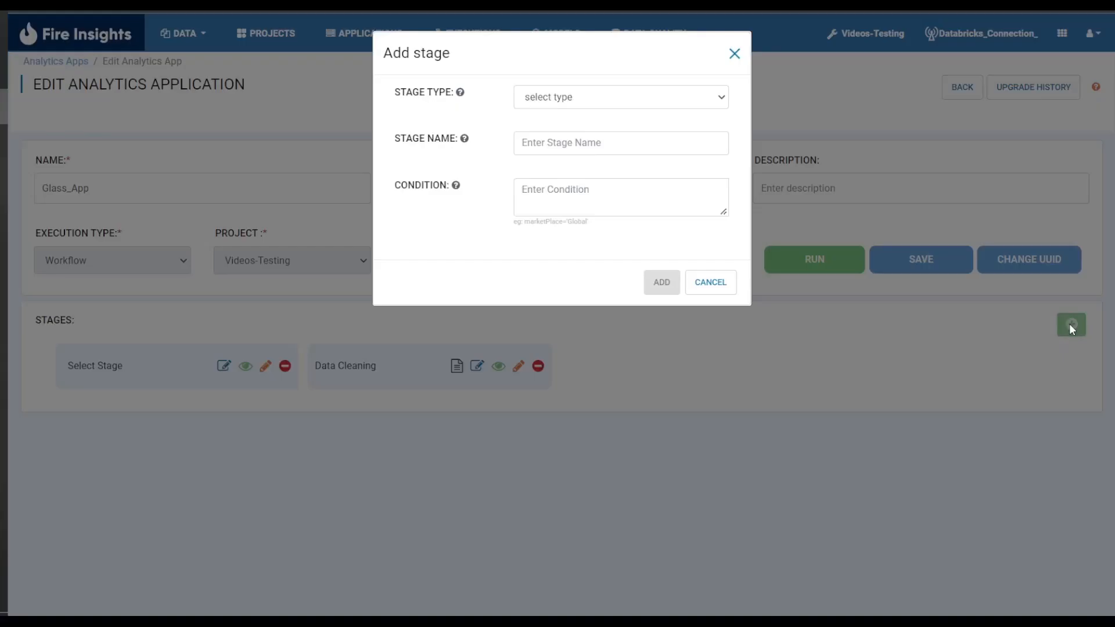
click(553, 96)
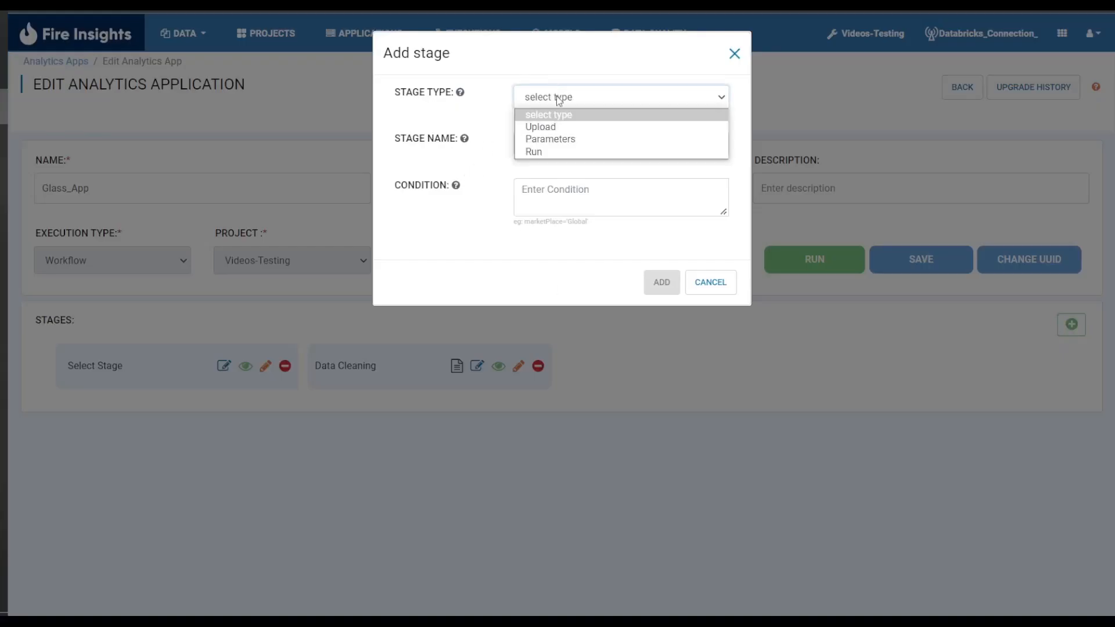
click(577, 153)
click(536, 145)
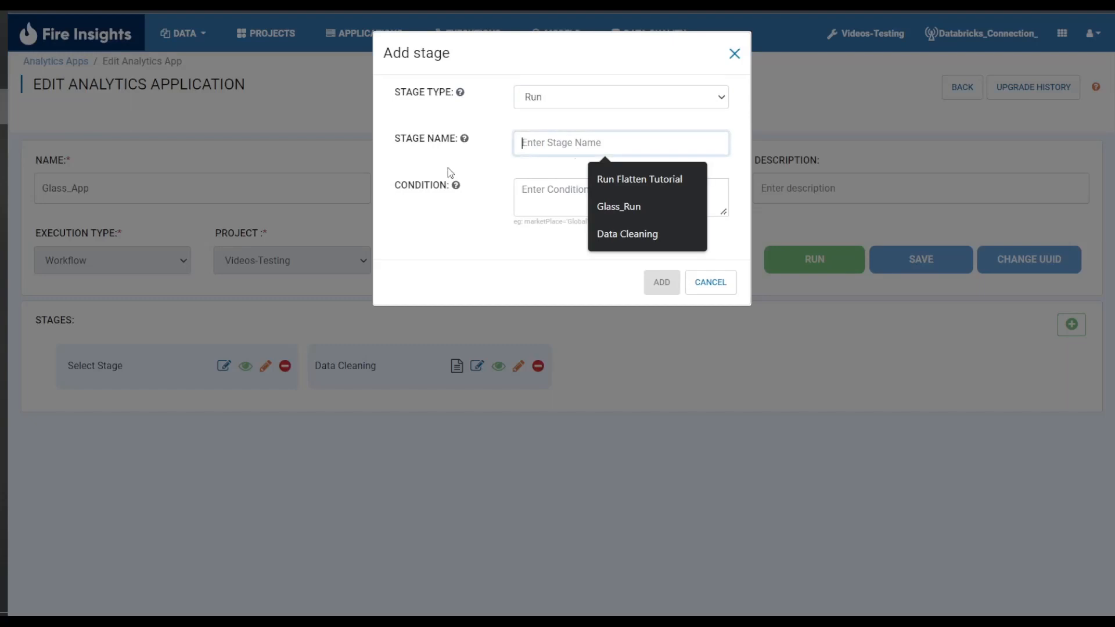
text(Data Vis)
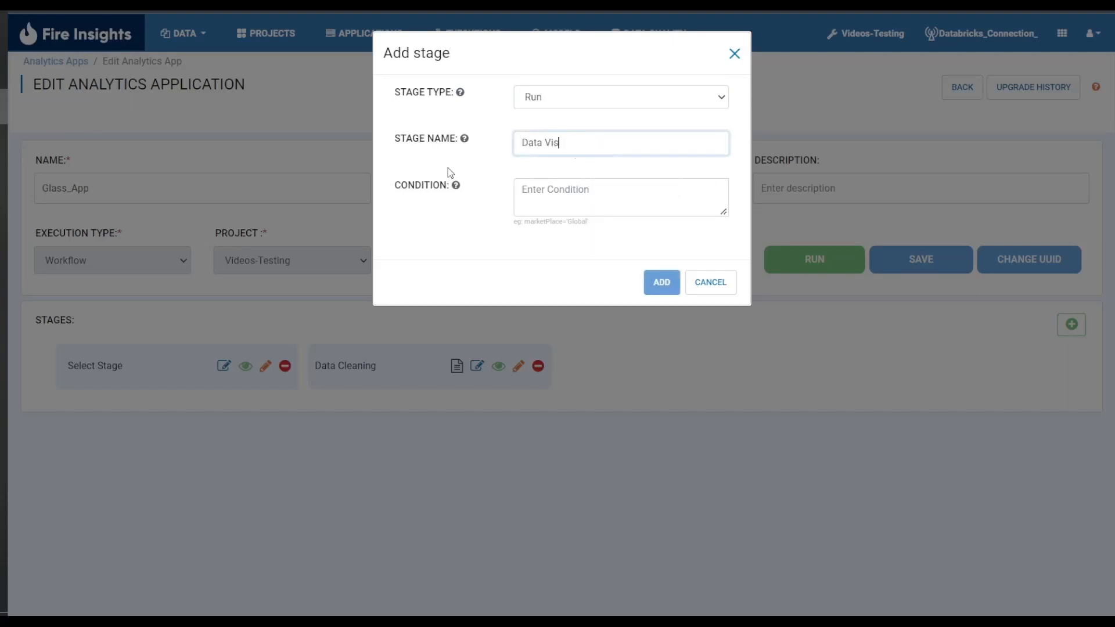
text(ualization)
Set the stage condition to selectStage = 'visualization' and add the stage.
click(546, 190)
text(selectStage)
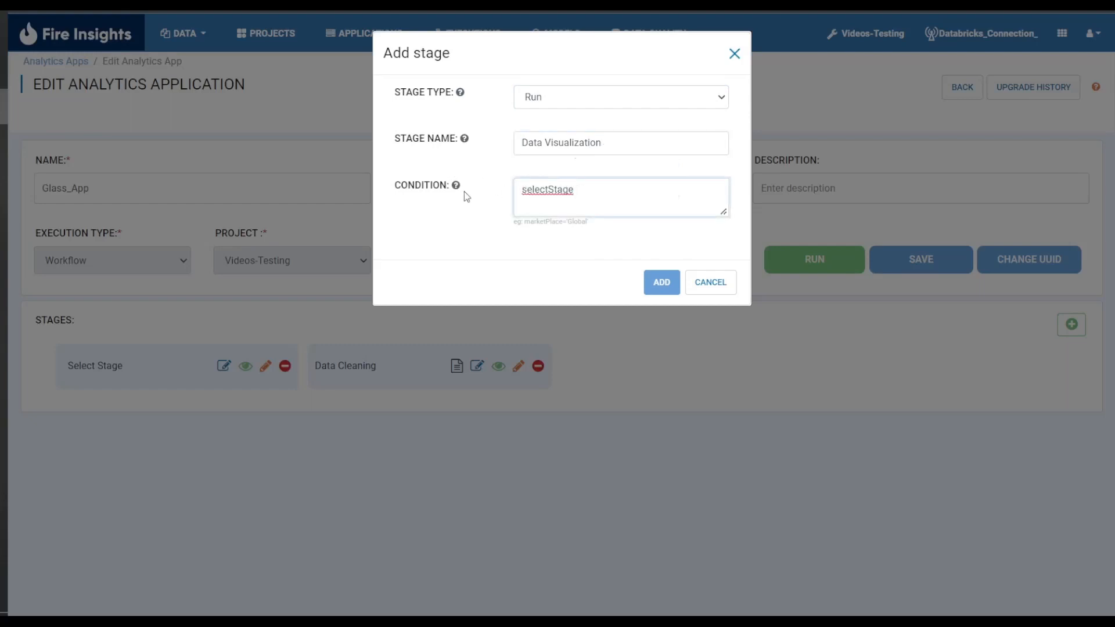
text(= 'visulization'')
click(601, 190)
text(a)
click(662, 282)
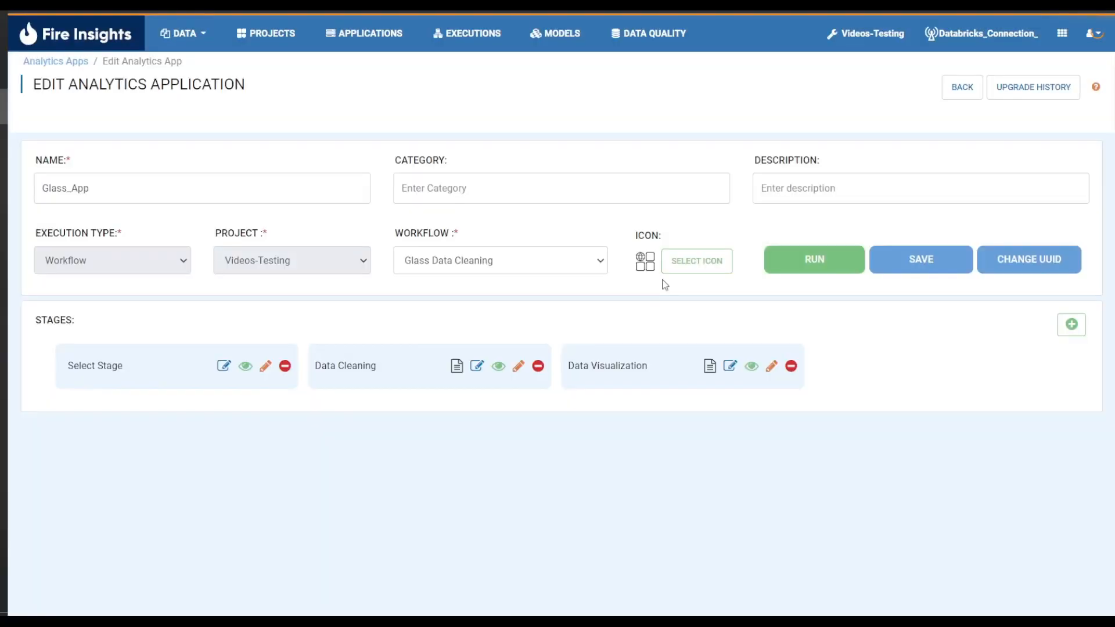
Open the Data Visualization stage form for editing and add a two-column layout to it.
click(770, 366)
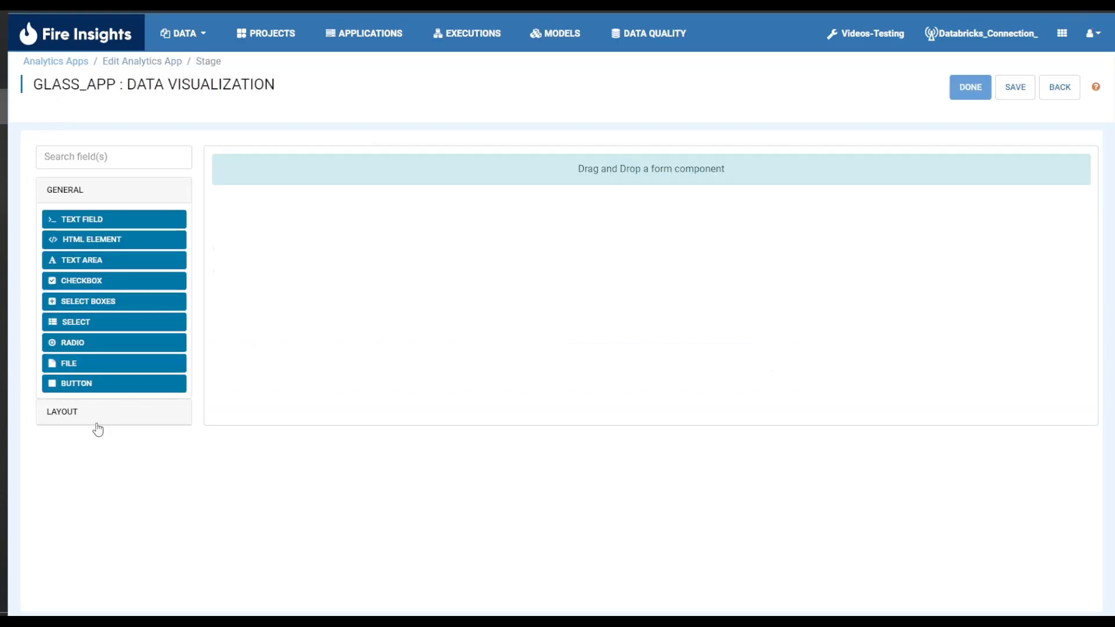
click(99, 378)
drag(111, 256, 534, 182)
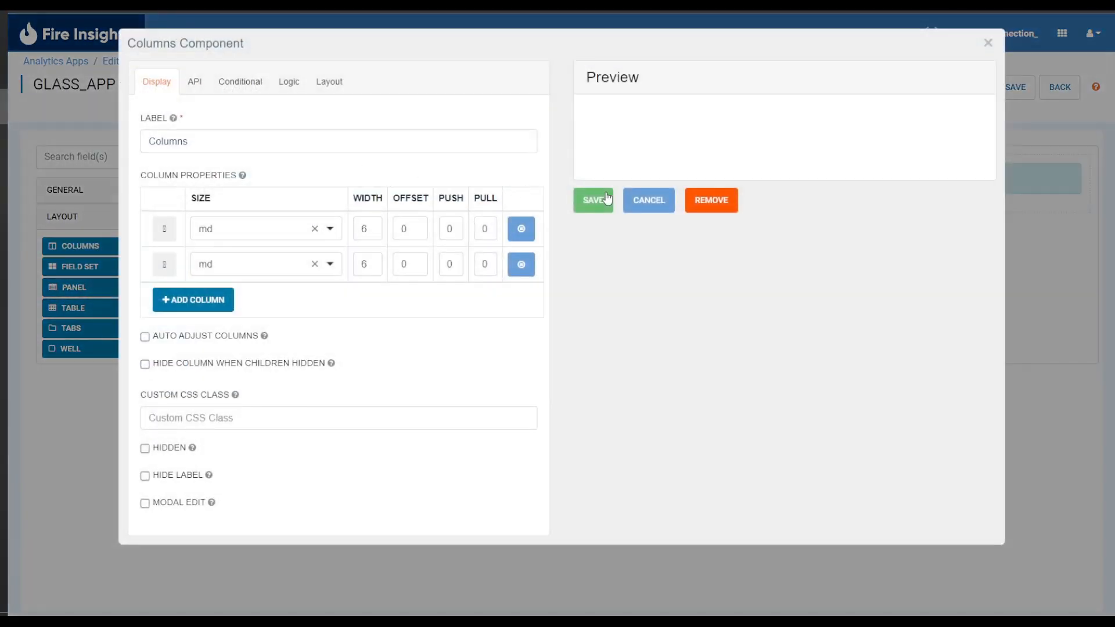
click(593, 200)
Place a button in the left column and label it Run Data Visulization.
click(92, 193)
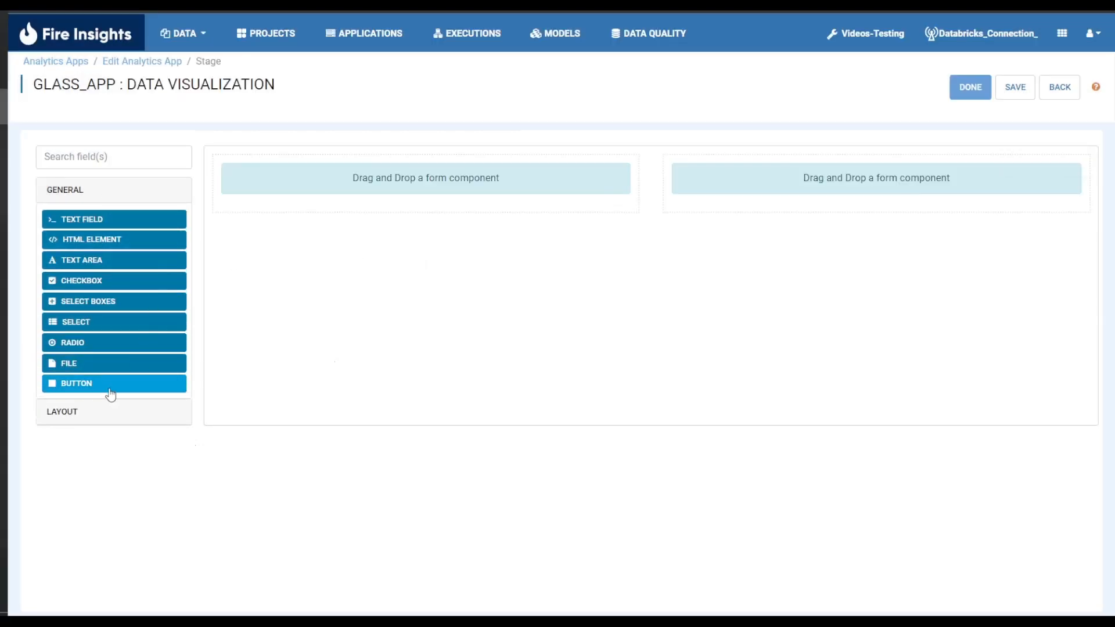
drag(110, 385, 388, 197)
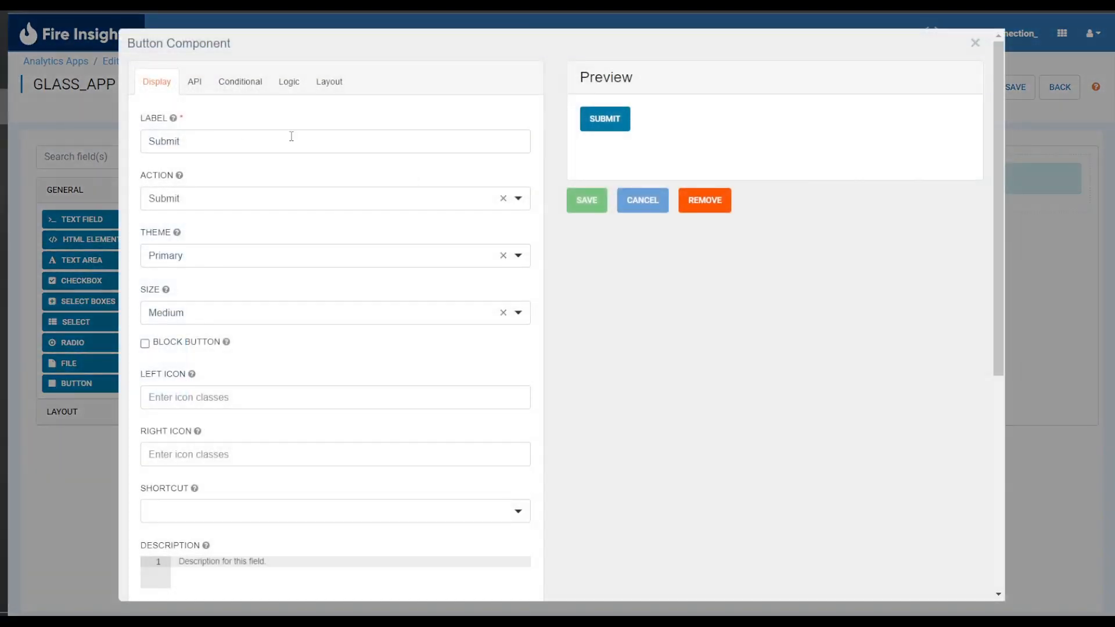
double_click(217, 141)
text(D)
key(BackSpace)
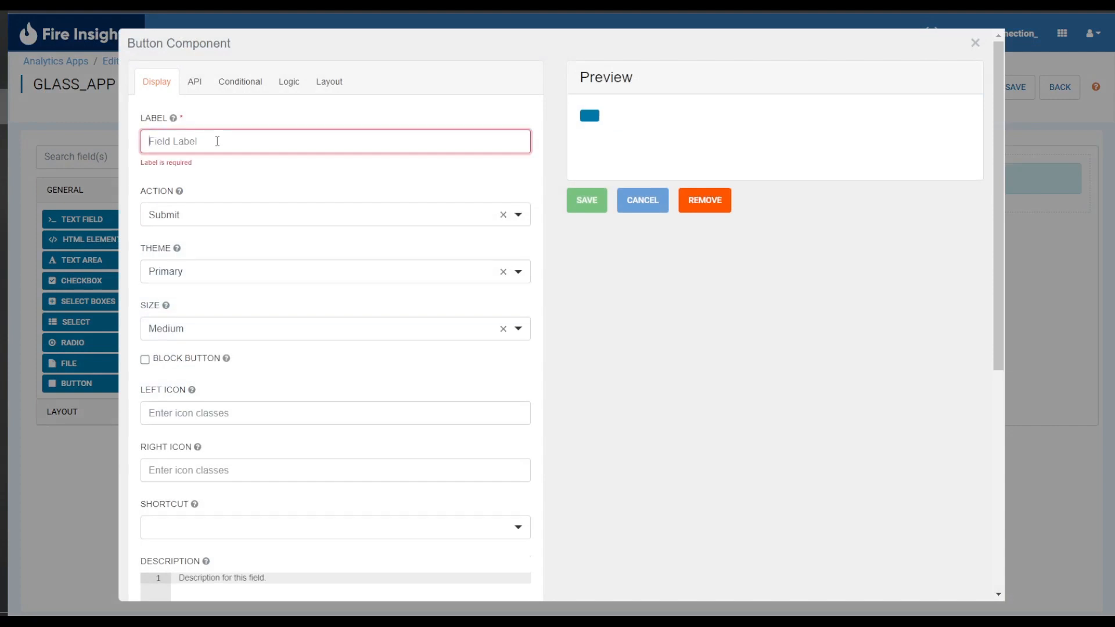
text(Run)
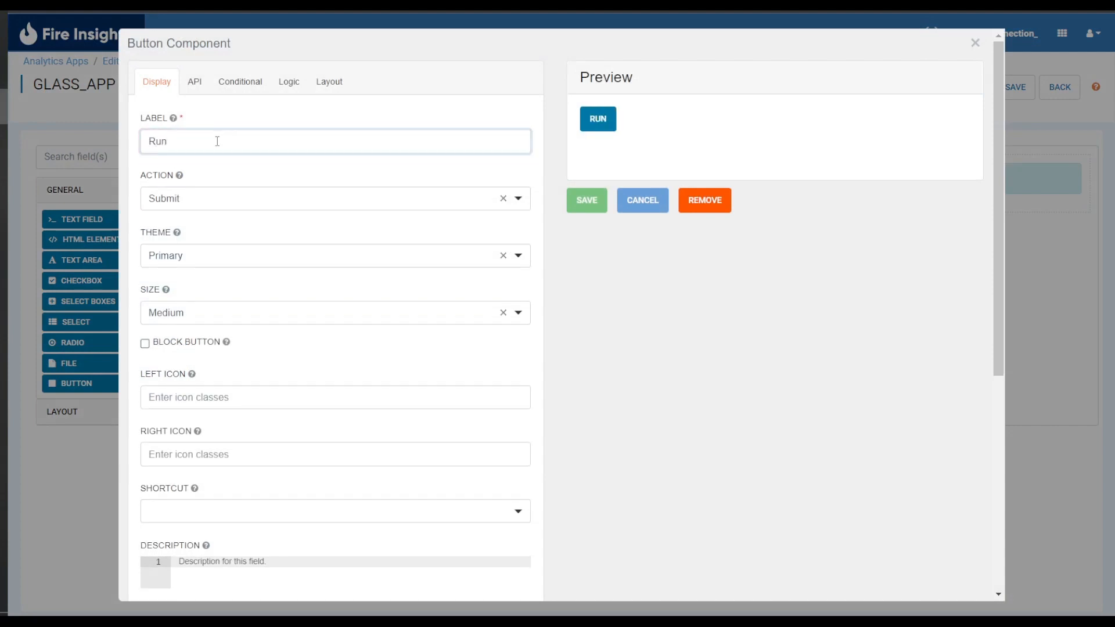
text( Data Visulization)
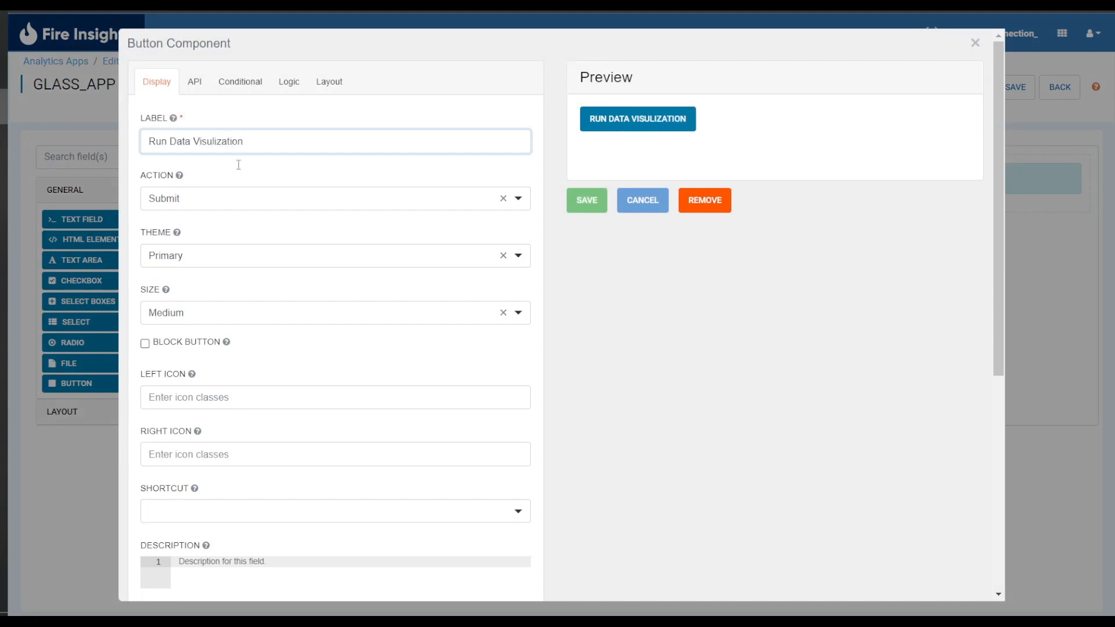
Set the button's action to Event with button event execute, and save the button.
click(254, 199)
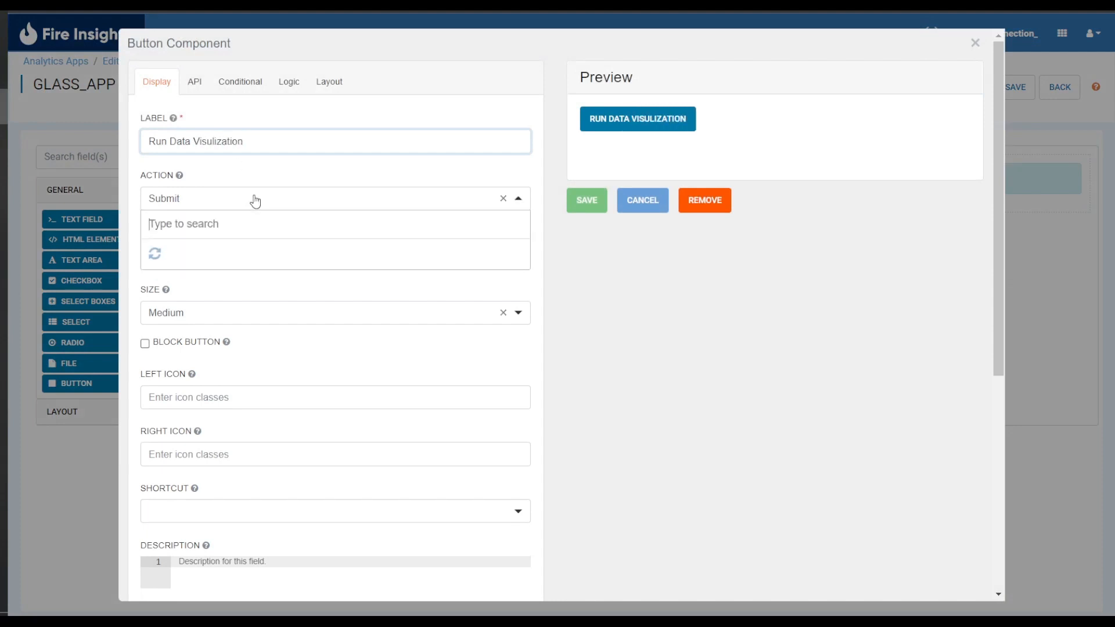
click(285, 311)
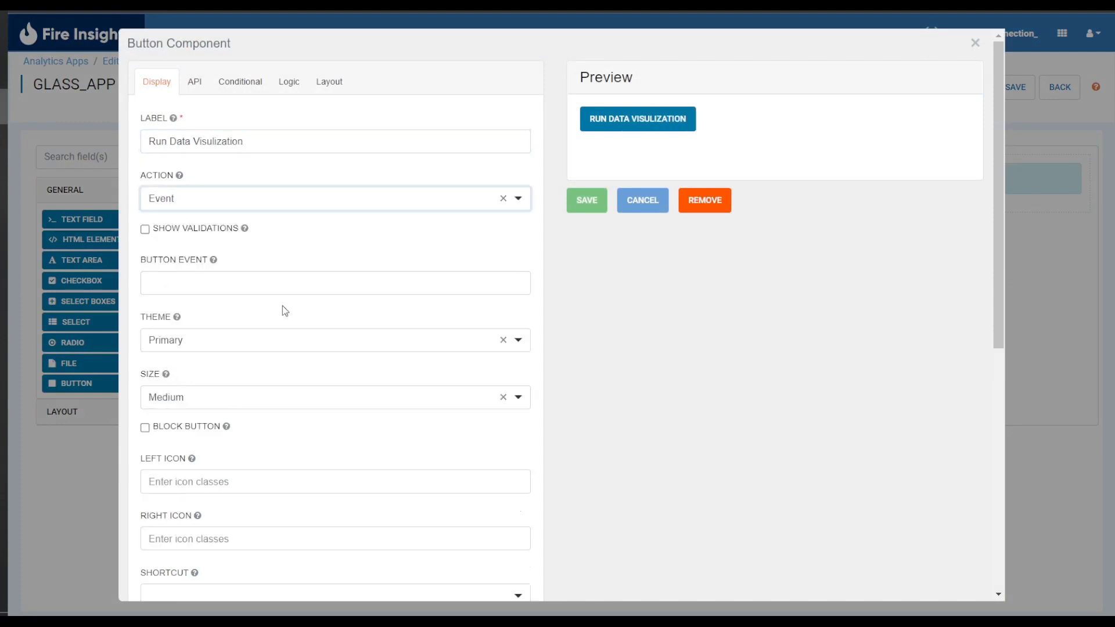
click(227, 278)
text(execute)
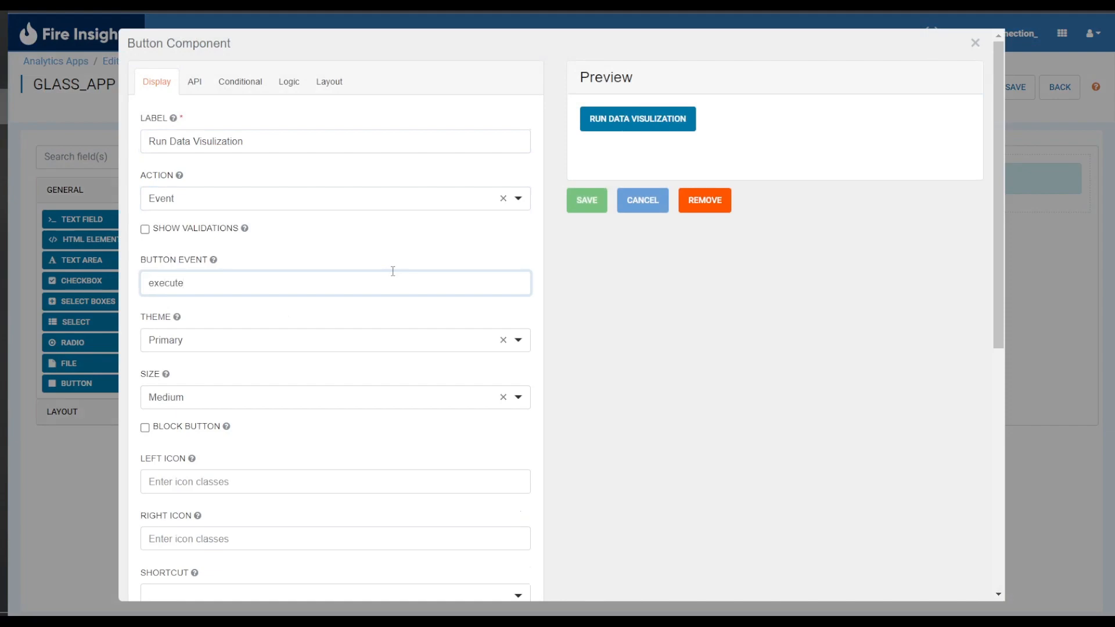
click(586, 200)
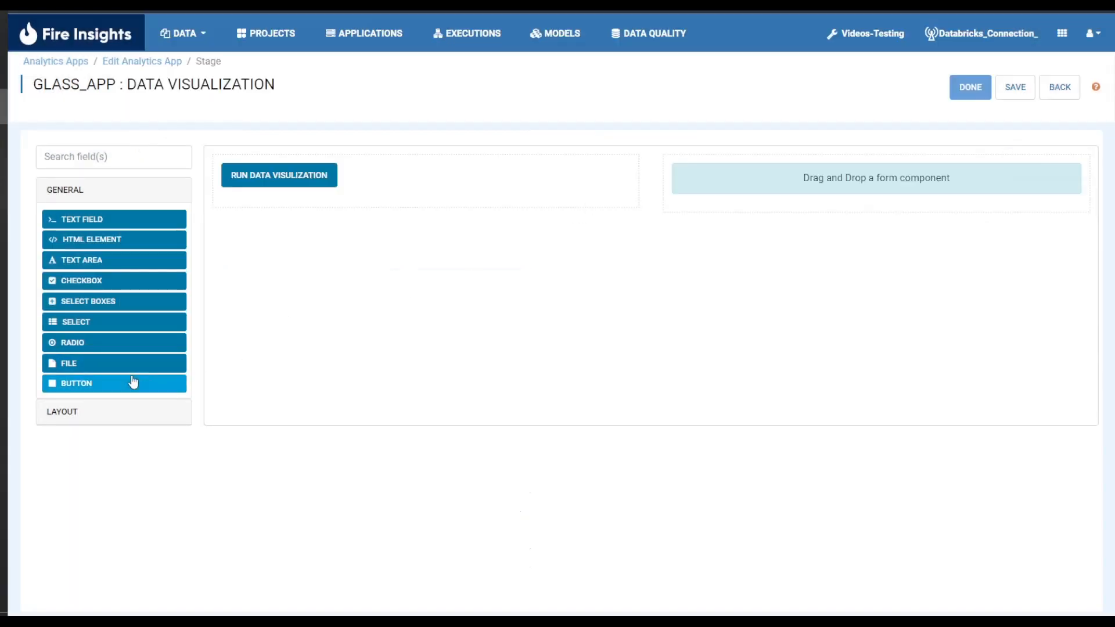
Add a button labelled BACK in the right column with action Event and button event back, and save it.
drag(134, 380, 809, 200)
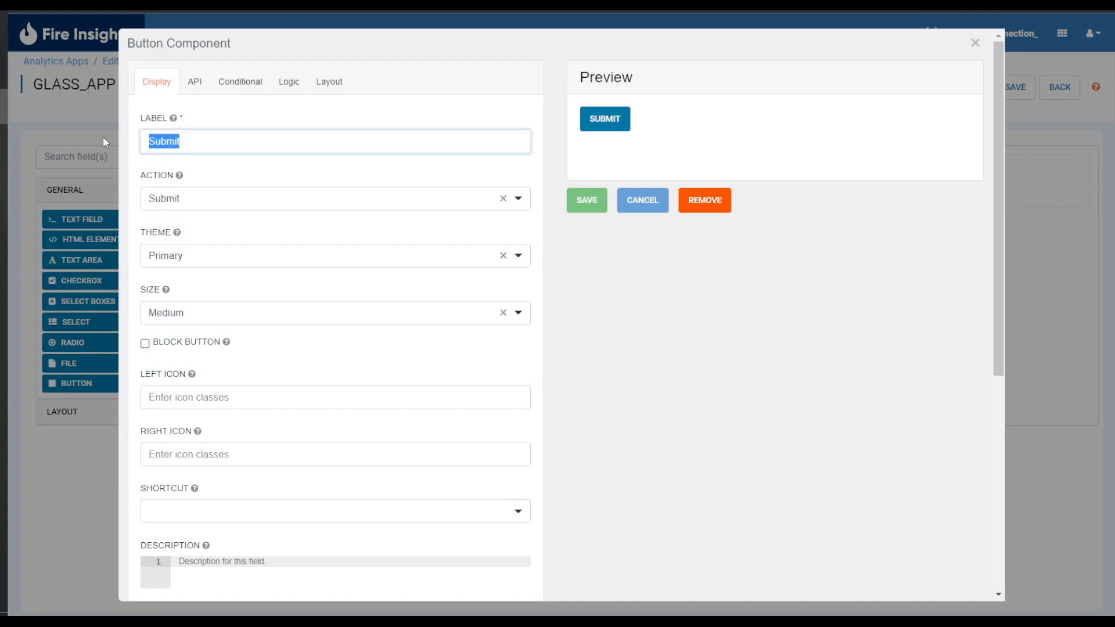
text(BAKC)
key(BackSpace)
key(BackSpace)
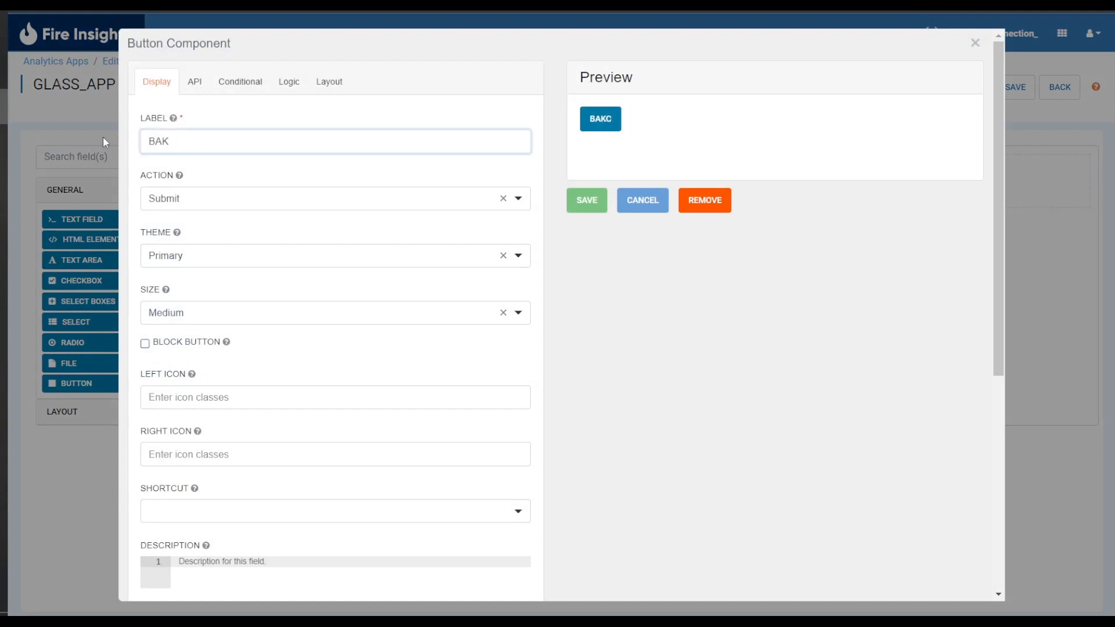
text(CK)
click(278, 206)
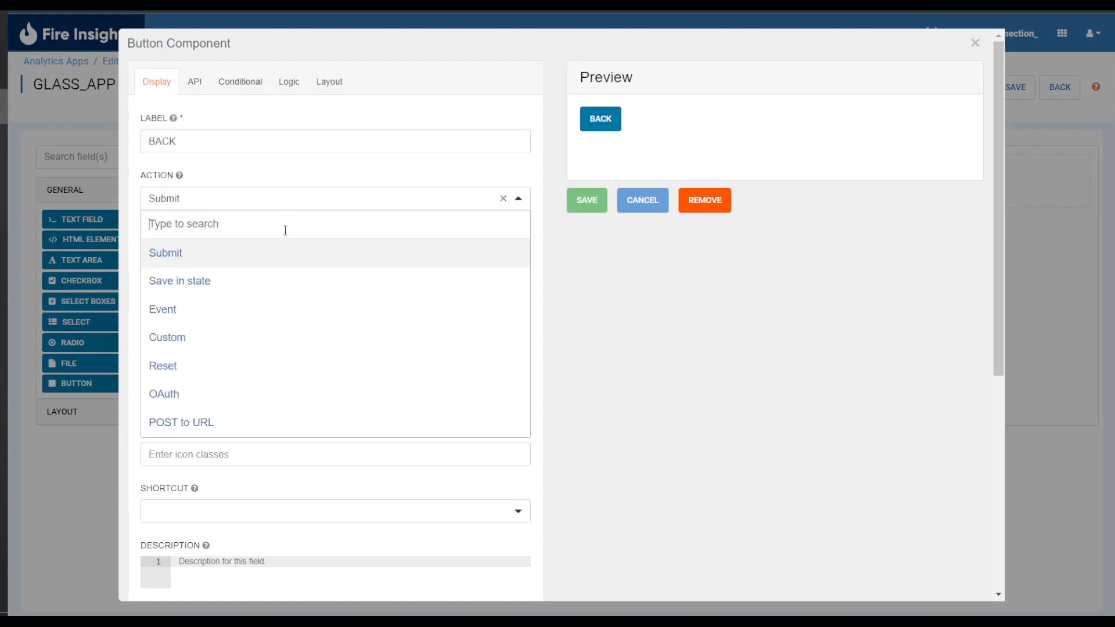
click(273, 309)
click(261, 275)
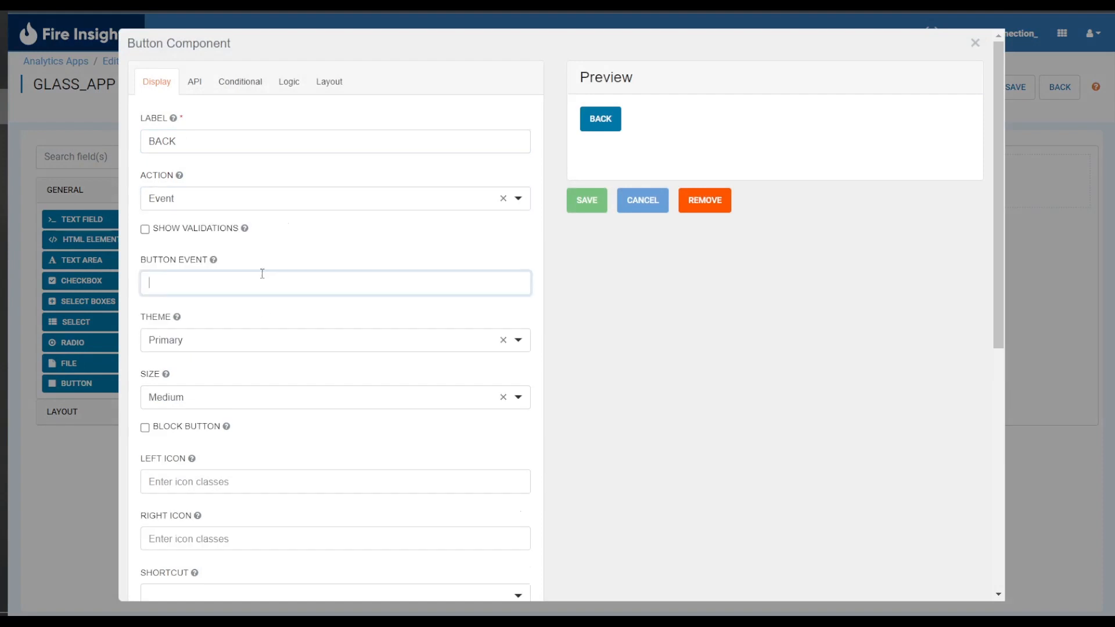
text(back)
click(598, 204)
Save the Data Visualization stage form and finish editing it.
click(1011, 96)
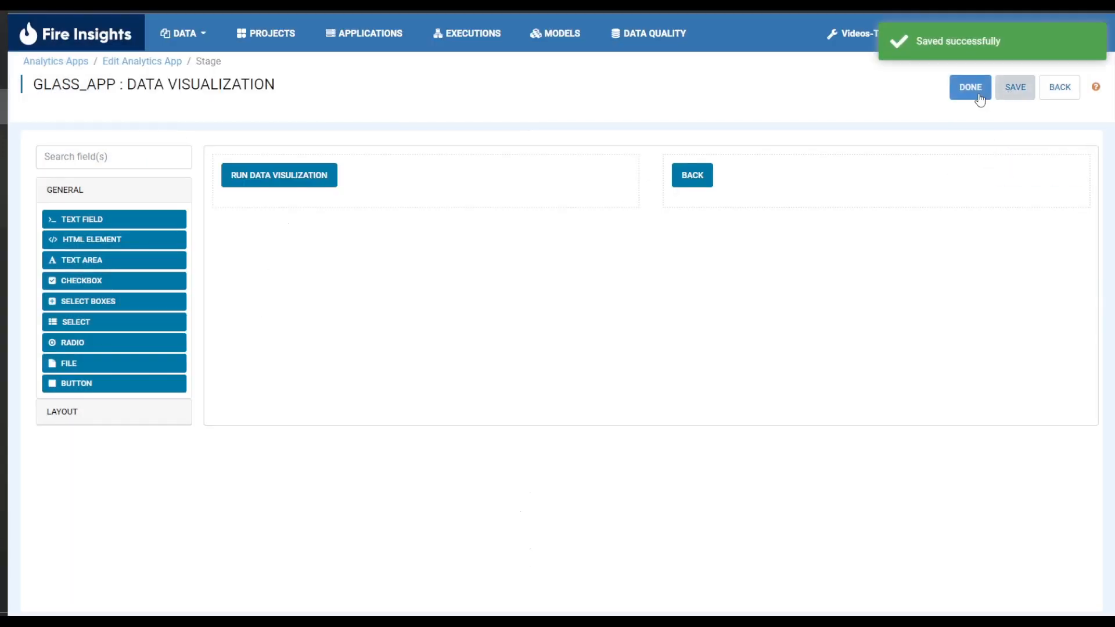
click(976, 98)
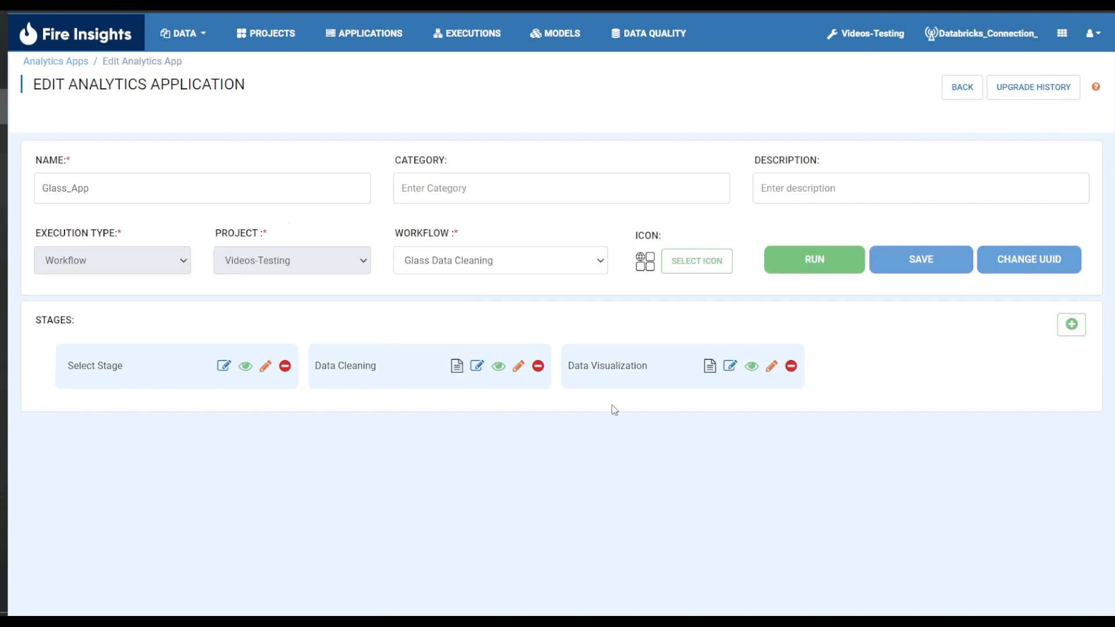
Assign the Glass Data Cleaning workflow to the Data Cleaning stage.
click(450, 366)
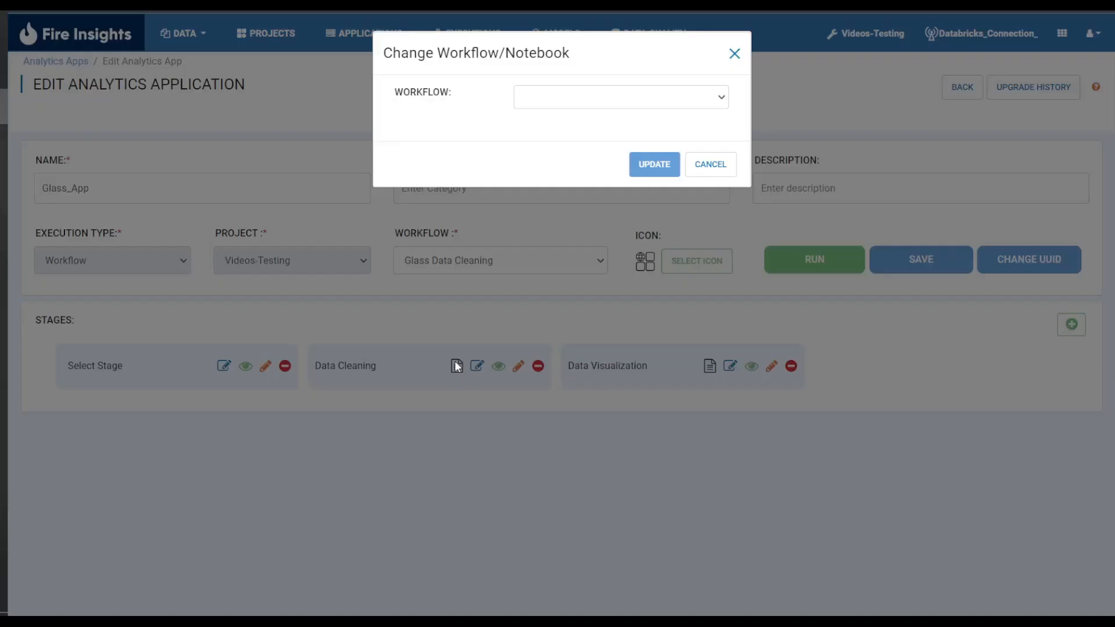
click(578, 97)
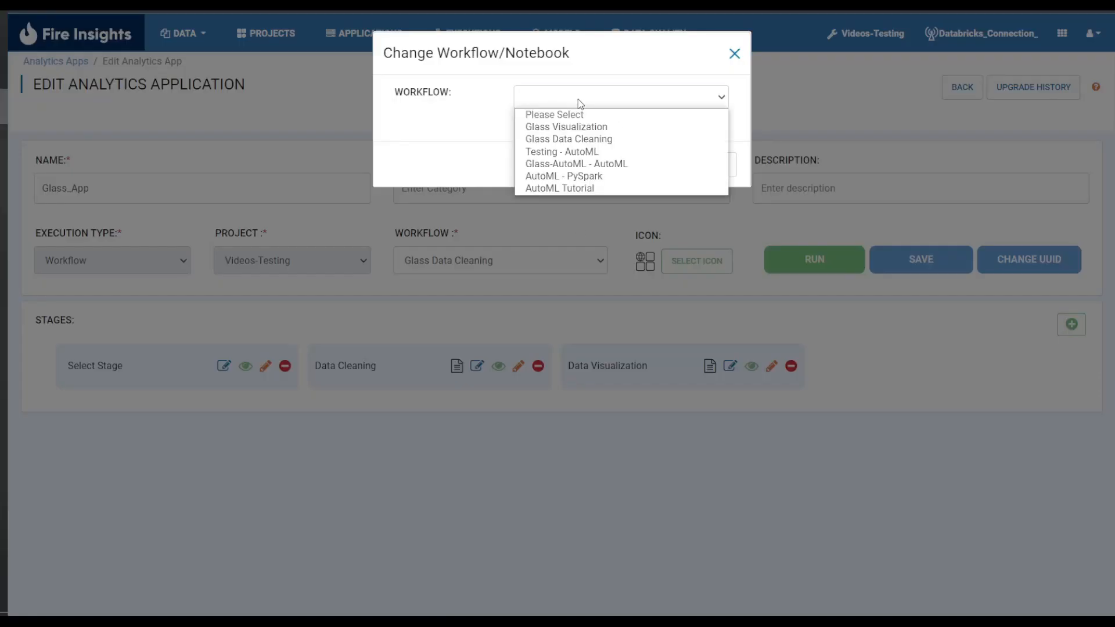
click(609, 139)
click(656, 167)
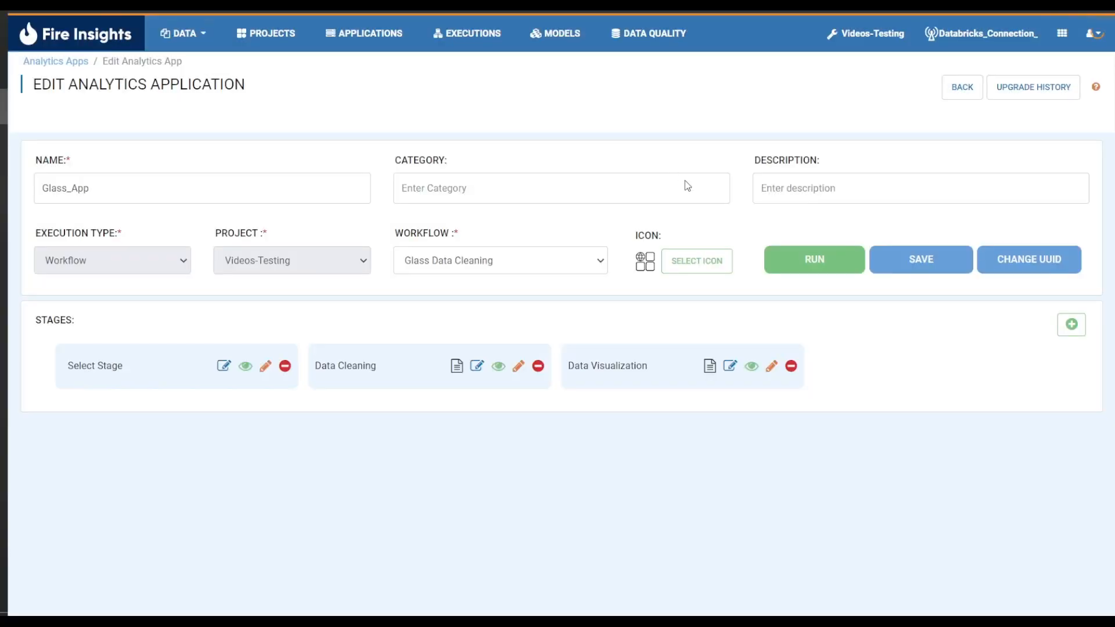
Assign the Glass Visualization workflow to the Data Visualization stage.
click(710, 366)
click(562, 99)
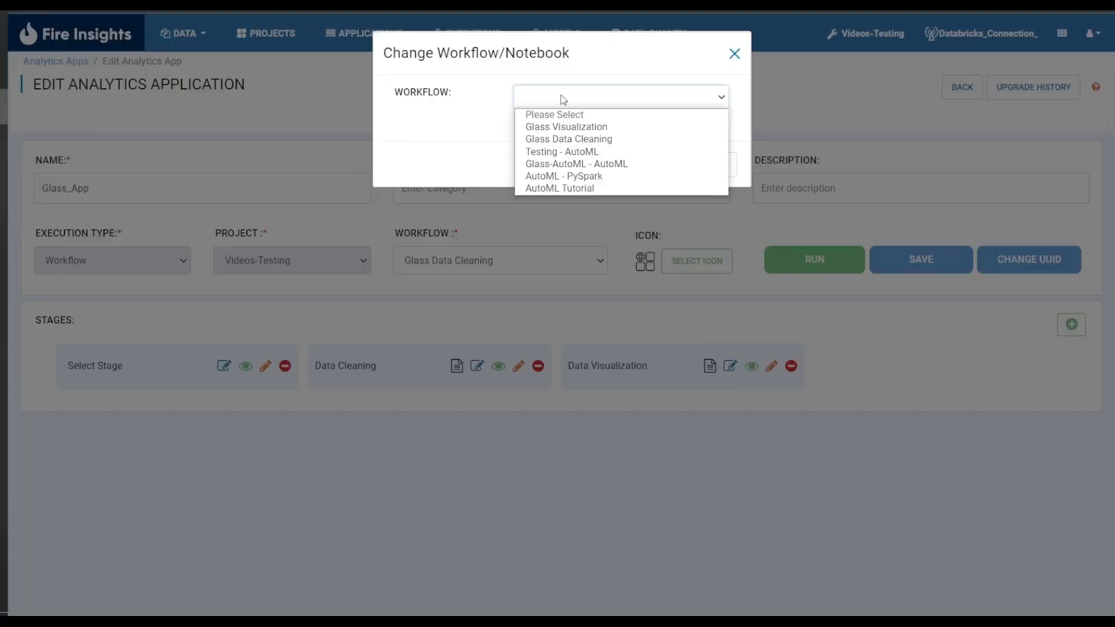
click(581, 123)
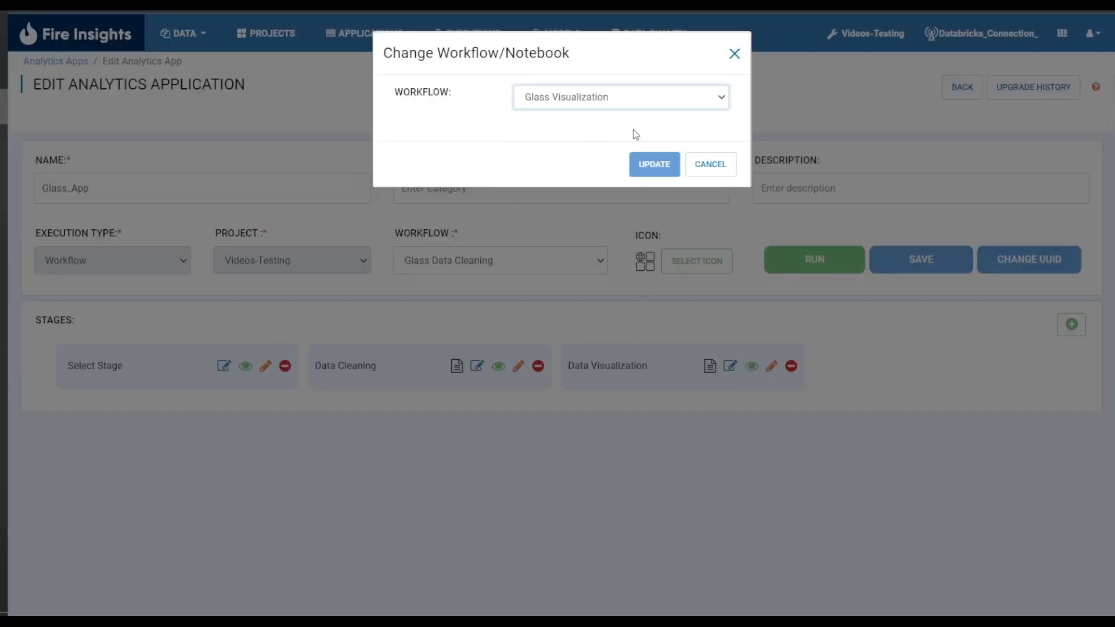
click(666, 167)
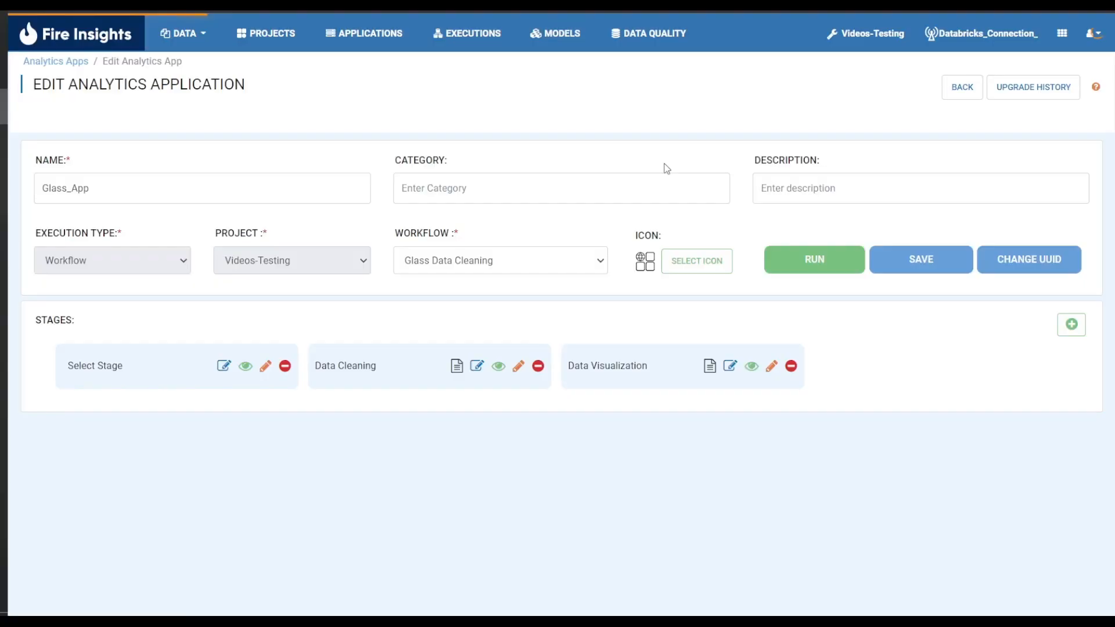
Save the analytics application and launch it in run mode.
click(900, 268)
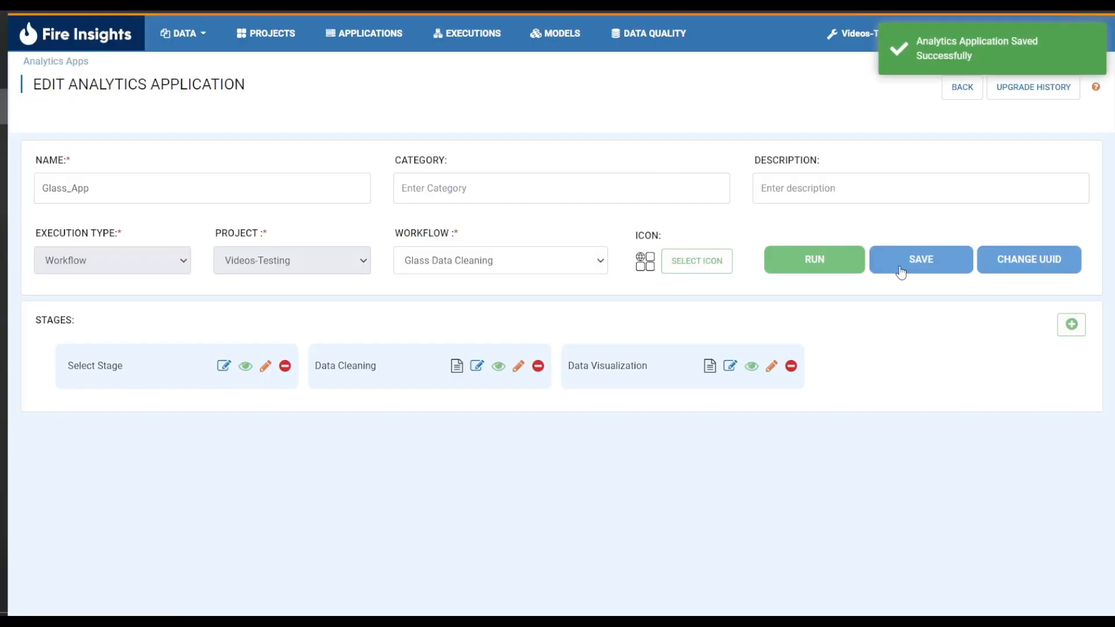
click(827, 269)
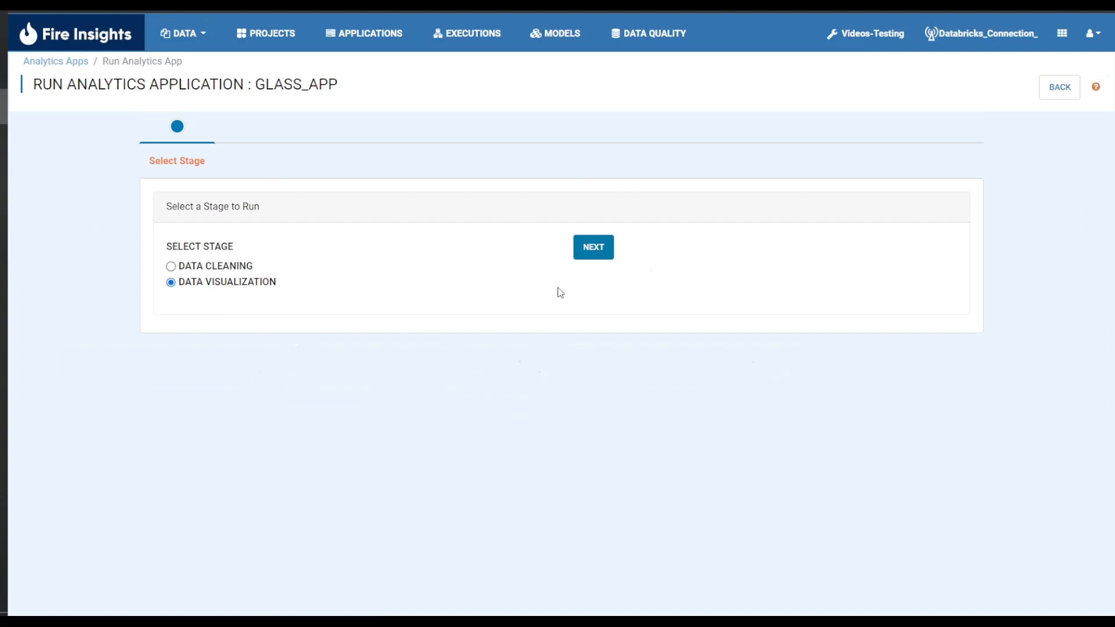
Proceed with the Data Visualization stage, run its visualization job, and return to the stage selection.
click(593, 258)
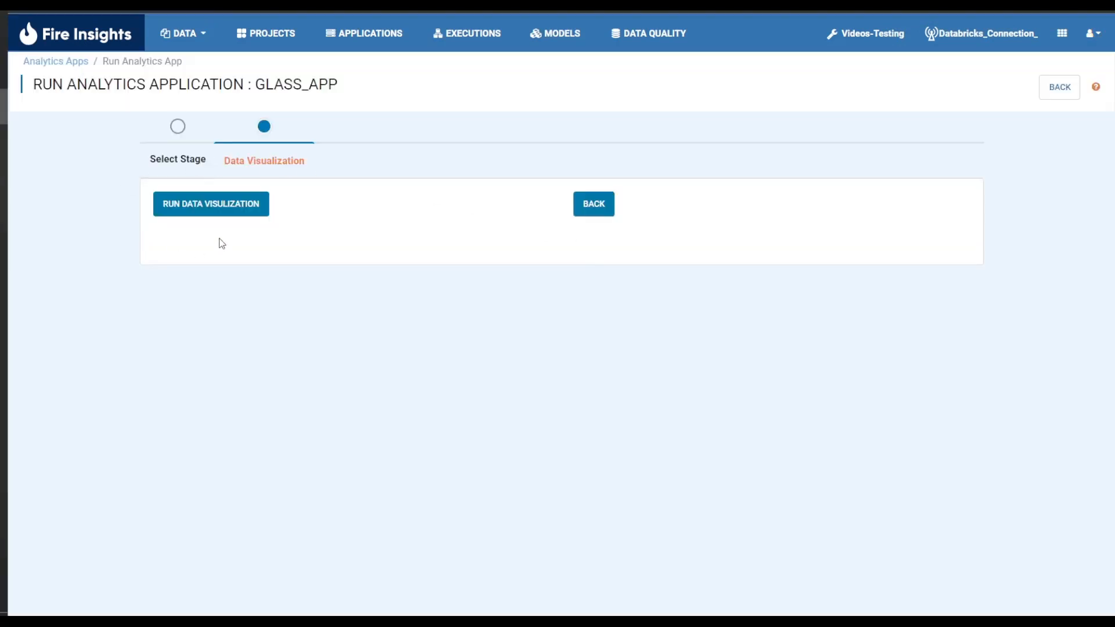
click(234, 209)
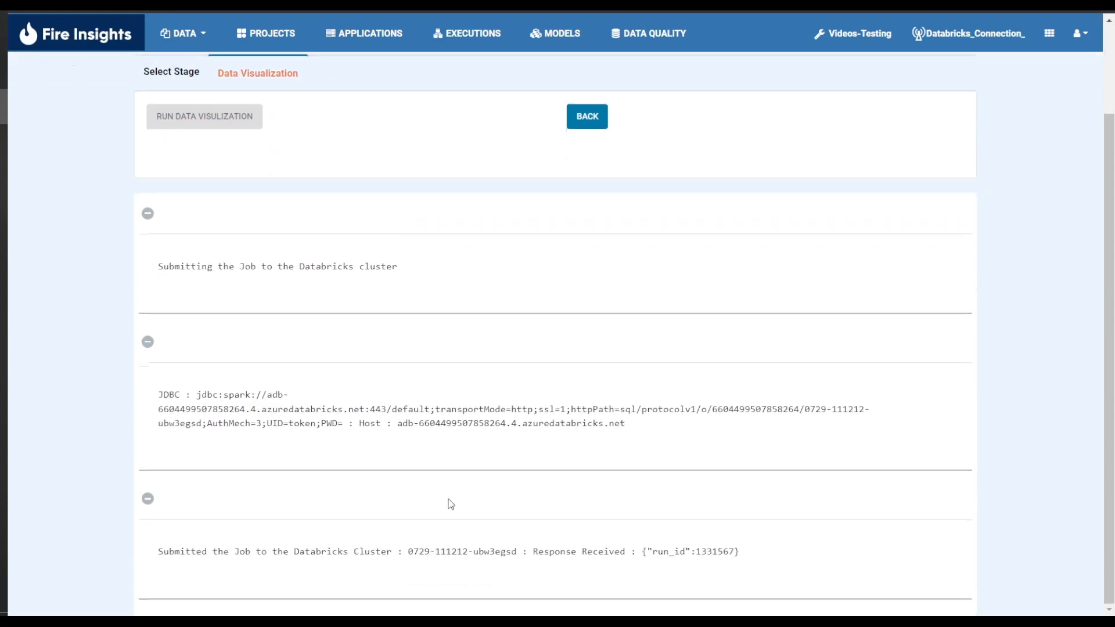
scroll(382, 260, up, 2)
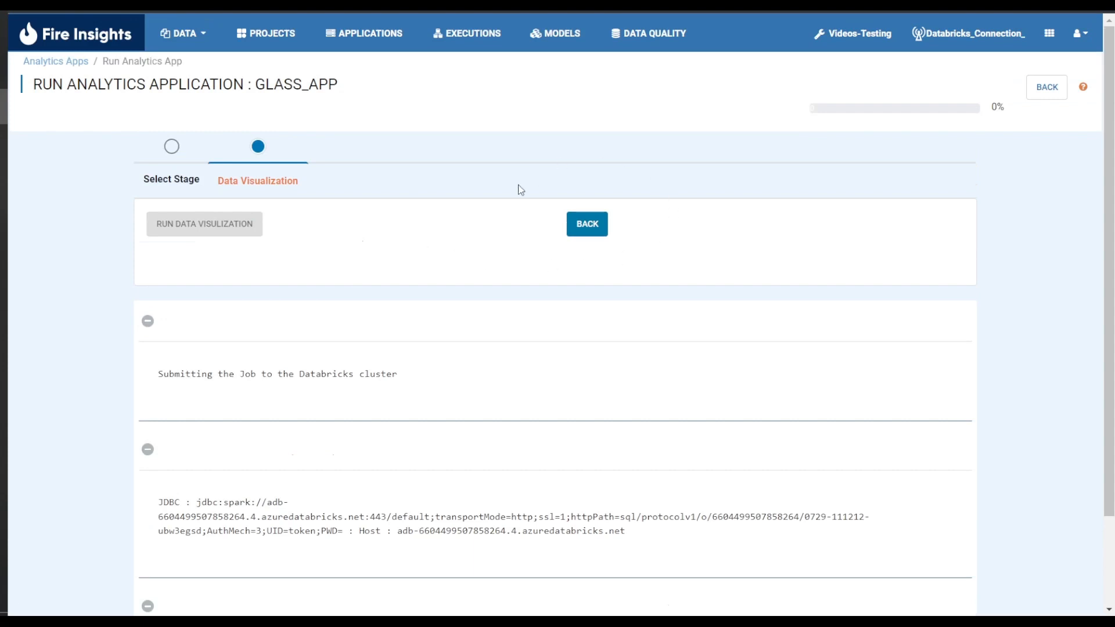
click(586, 226)
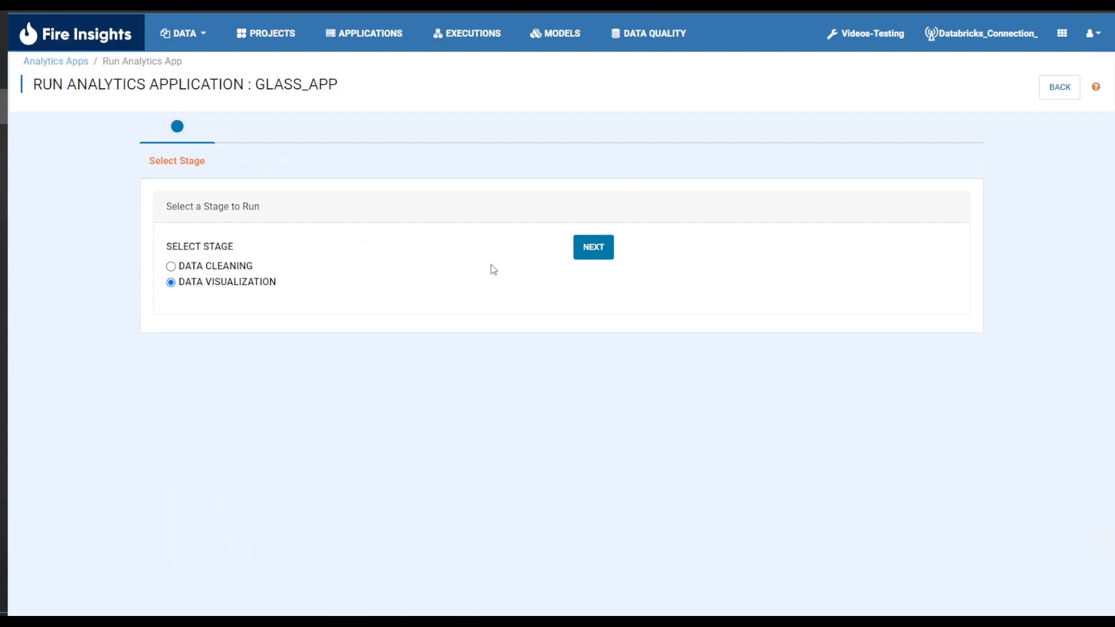